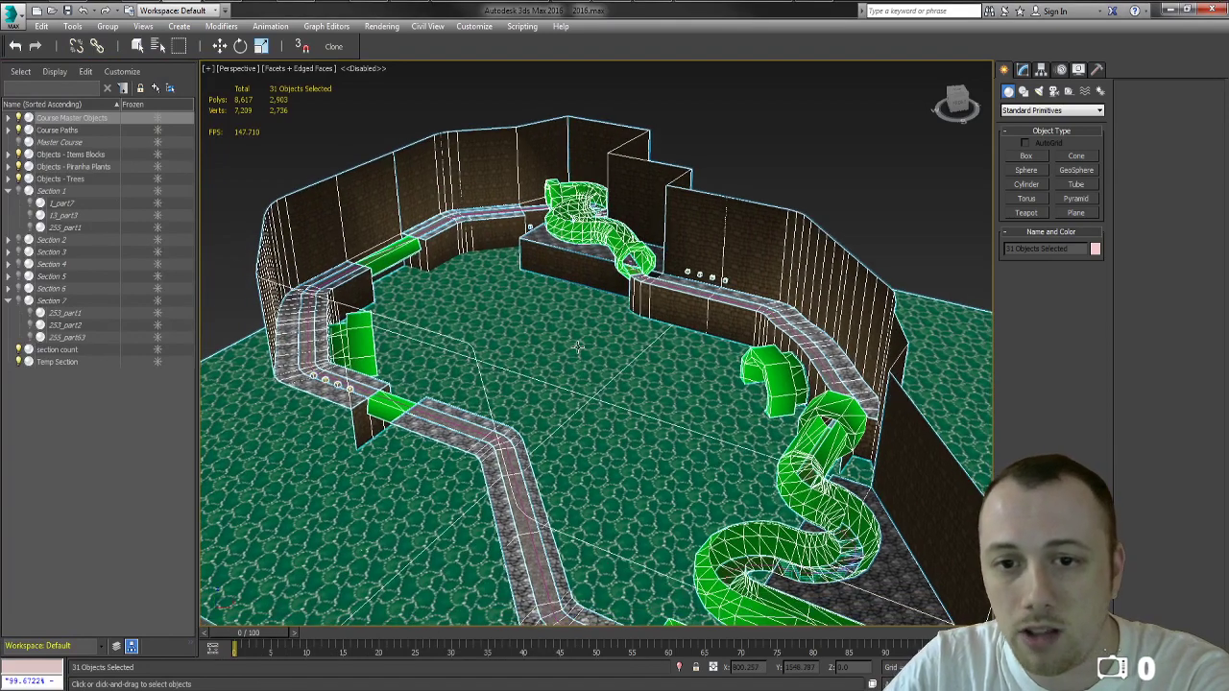
Step: Select the Section 1 hierarchy to see which track pieces it covers, pick wall object 255_part0, and collapse the Course Master Objects group
scroll(523, 342, up, 5)
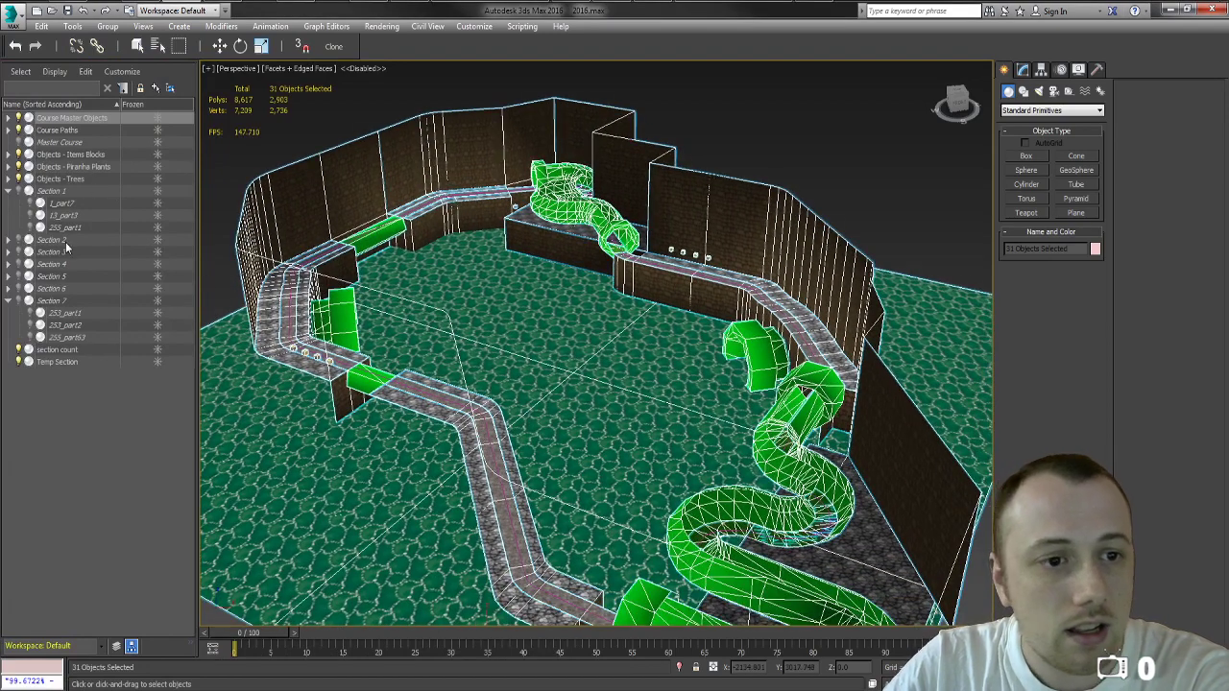
double_click(65, 191)
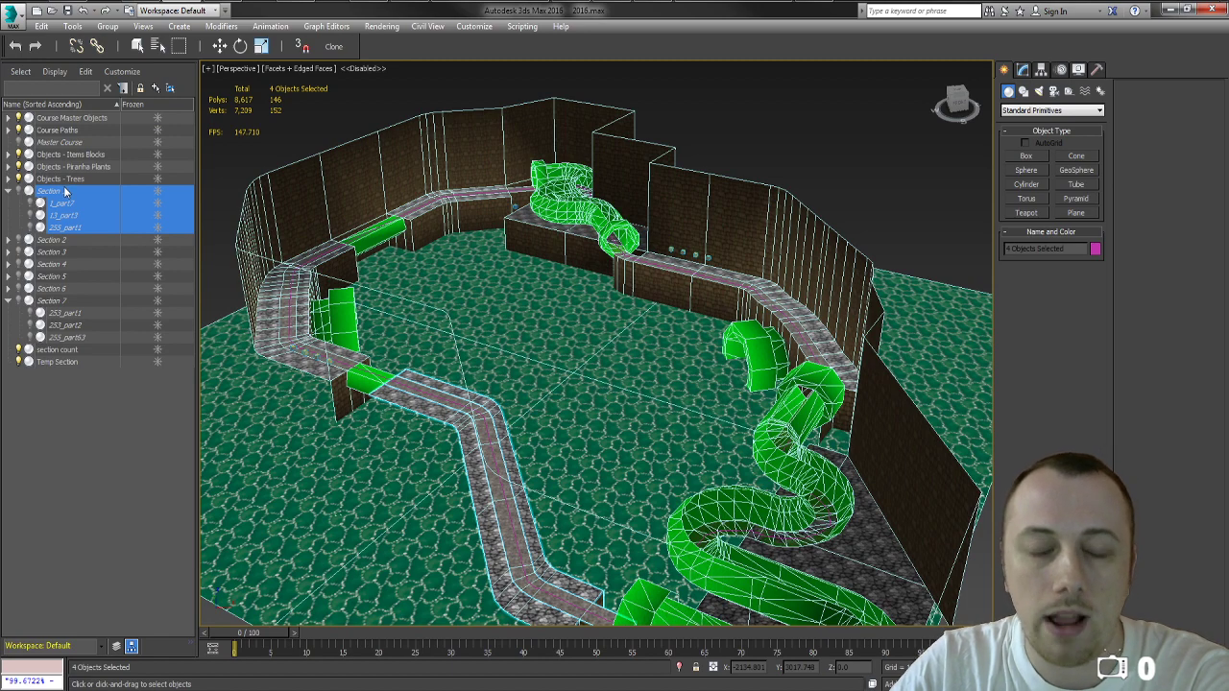
click(955, 217)
middle_drag(742, 309, 642, 247)
click(581, 162)
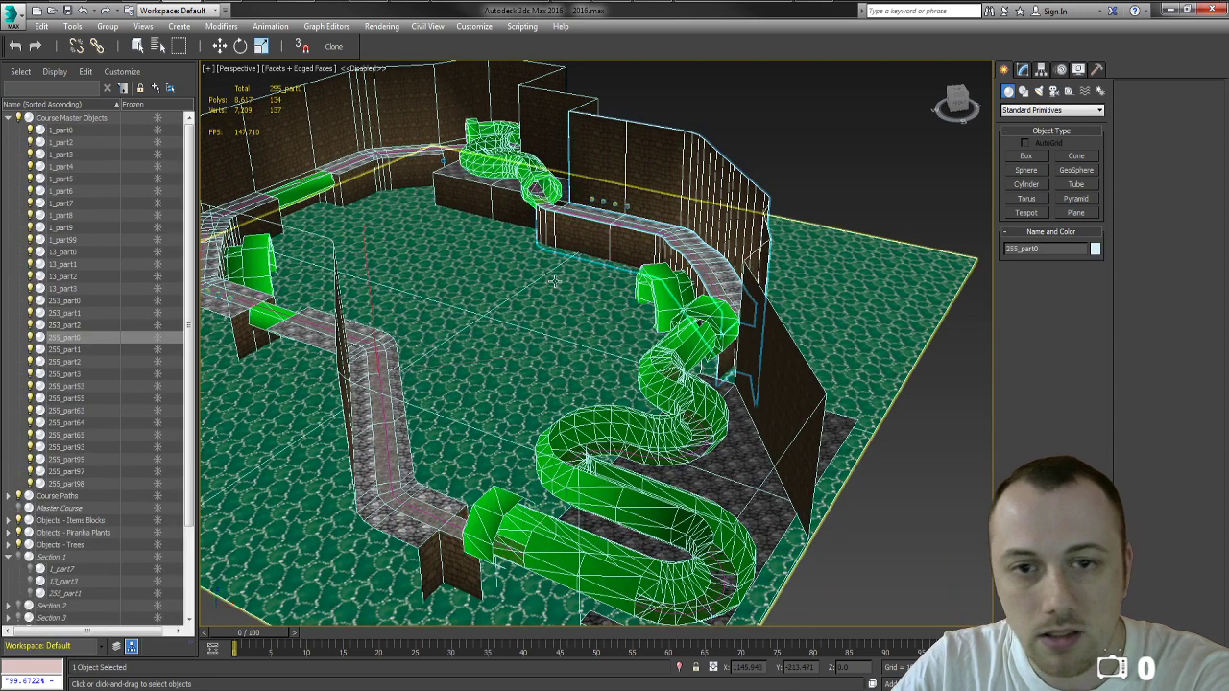
click(8, 117)
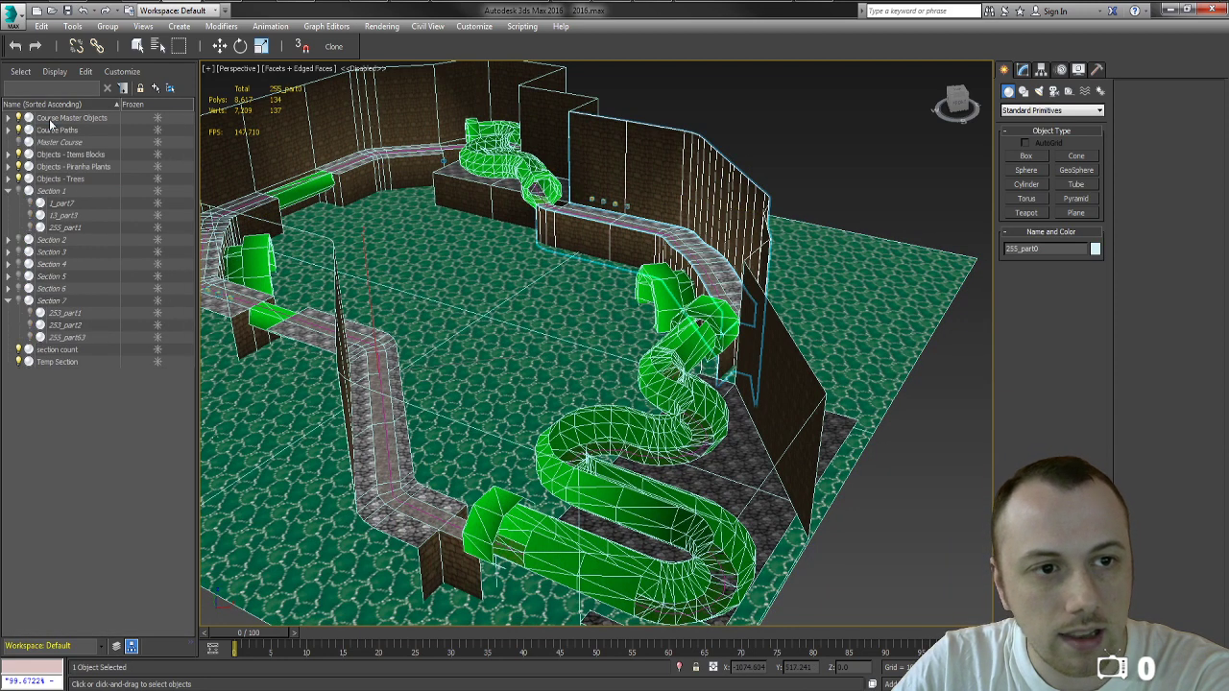
Step: Hide the Course Master Objects hierarchy and unhide the Section 1 through Section 7 hierarchies
click(50, 119)
key(F3)
click(55, 192)
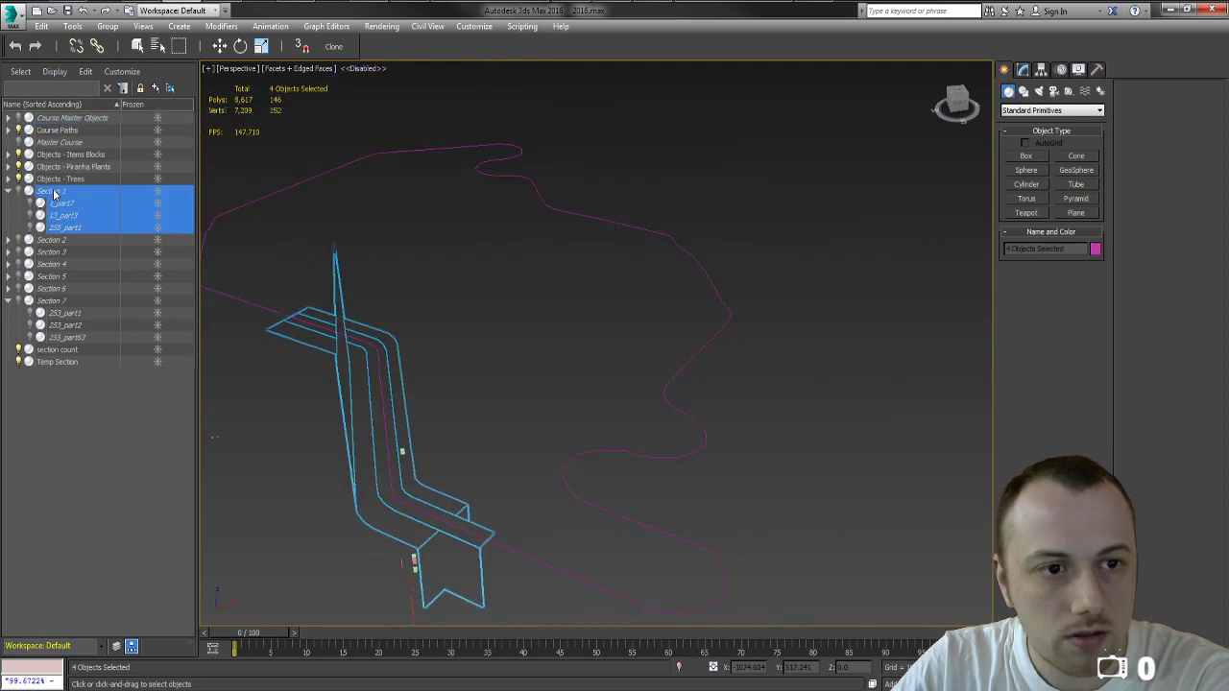
shift+click(55, 305)
key(F3)
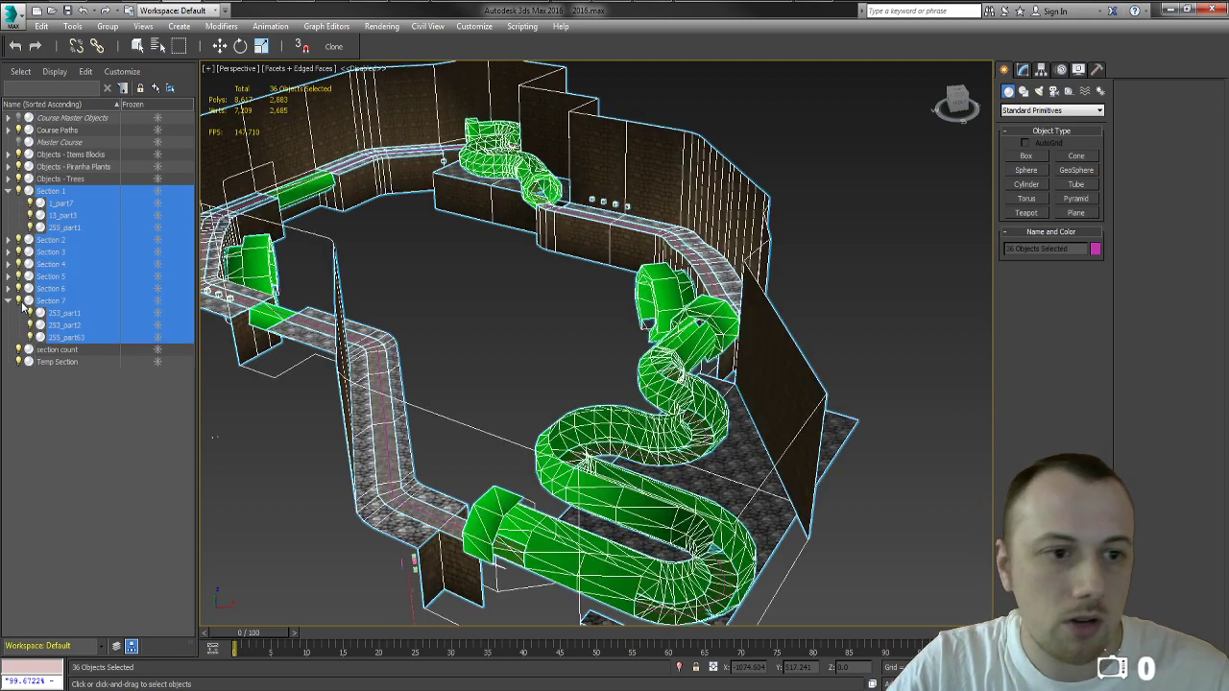
Step: Examine individual track pieces in the section groups, selecting 13_part3 in Section 1, then 255_part2 and 1_part6 in Section 2
click(837, 204)
middle_drag(584, 309, 730, 376)
click(566, 382)
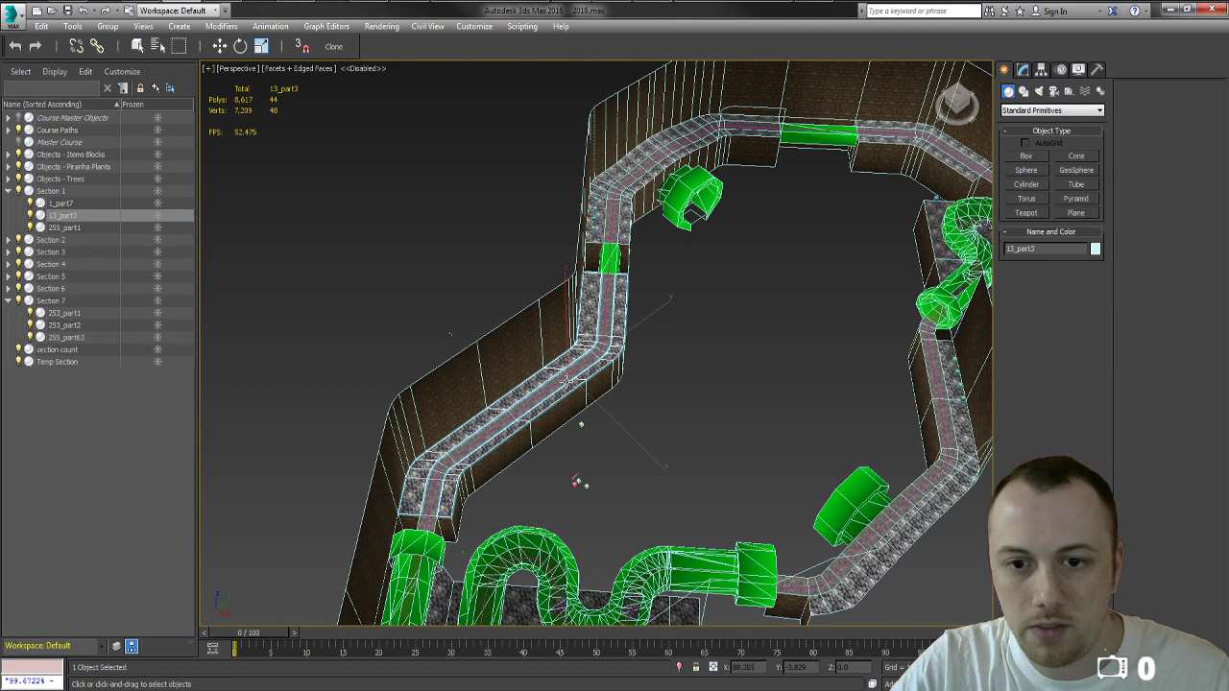
alt+middle_drag(567, 382, 599, 381)
click(626, 330)
click(625, 329)
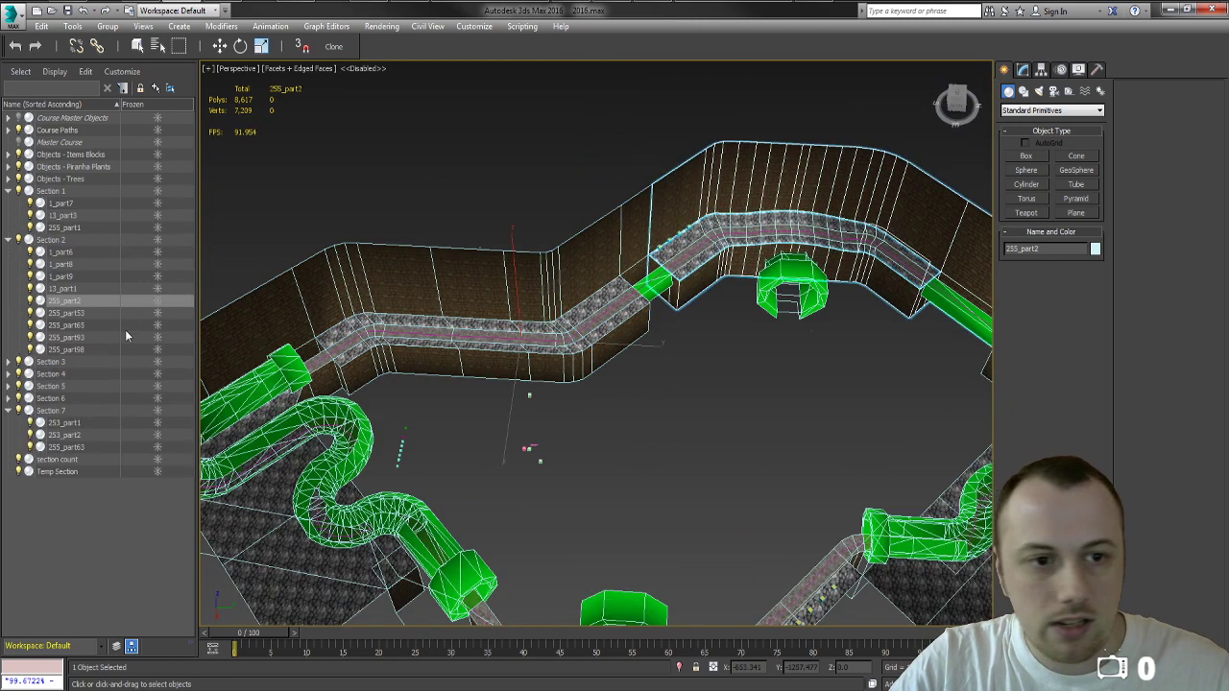
click(58, 264)
click(60, 253)
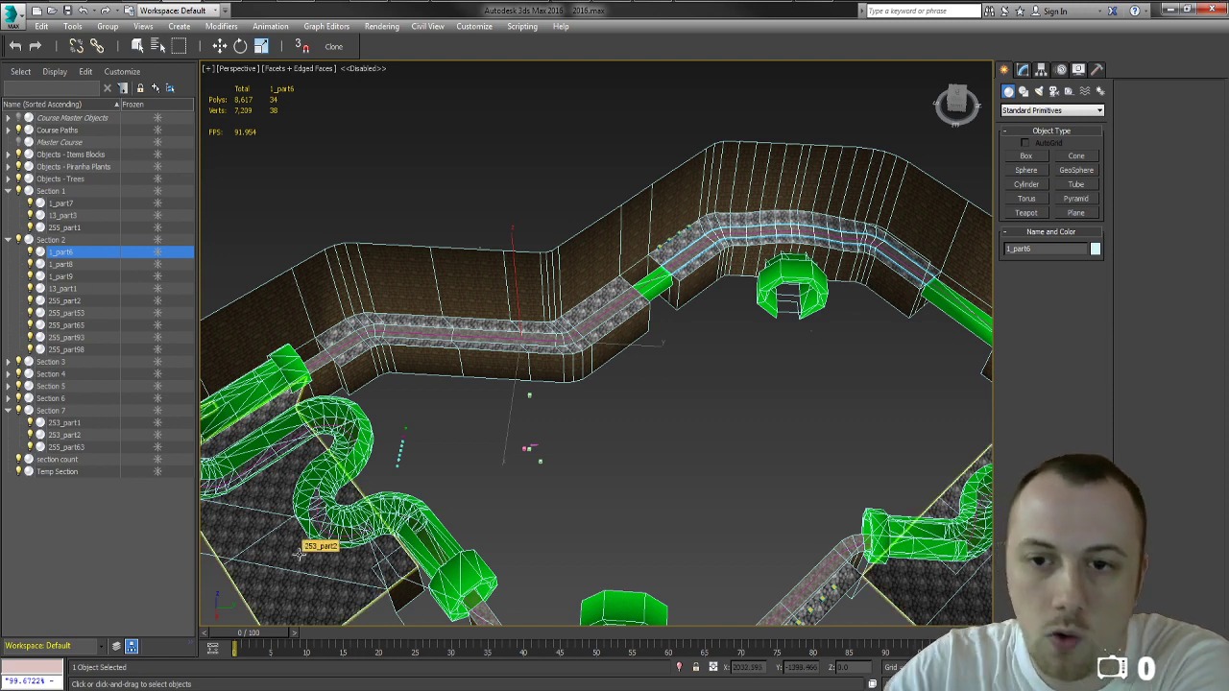
Step: Select the Section 1 parts 1_part7 through 255_part1, then the Section 2 parts 1_part6 through 255_part98, to compare their coverage
middle_drag(862, 429, 749, 416)
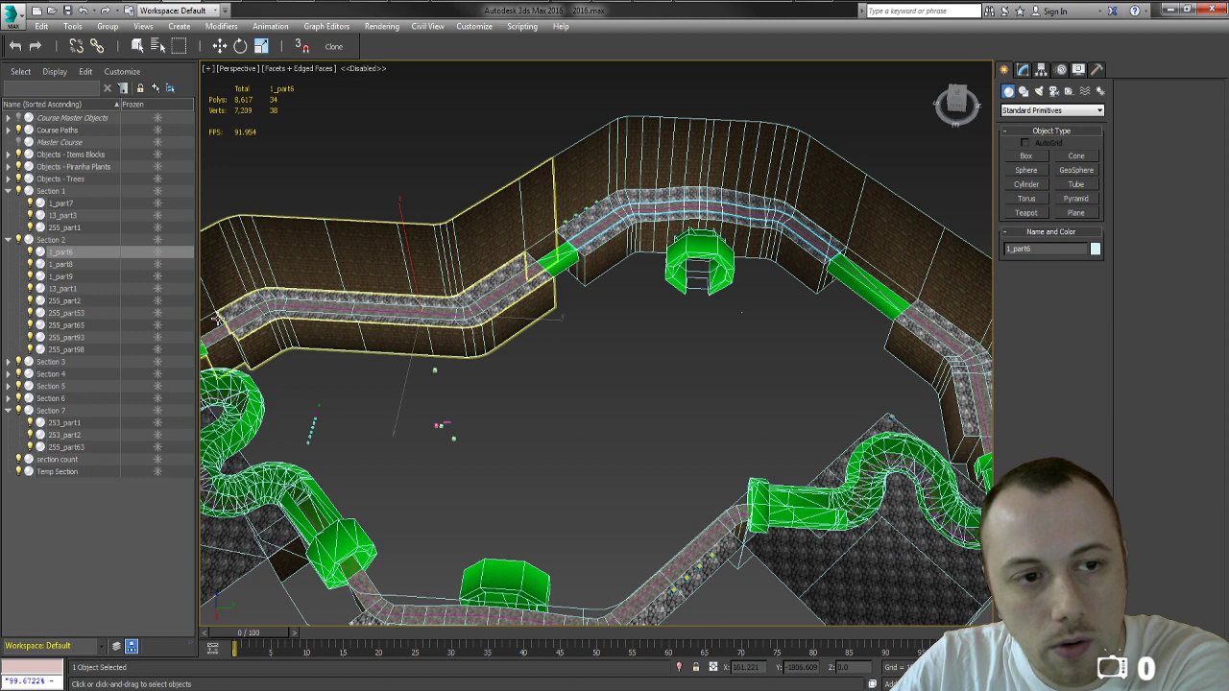
click(55, 204)
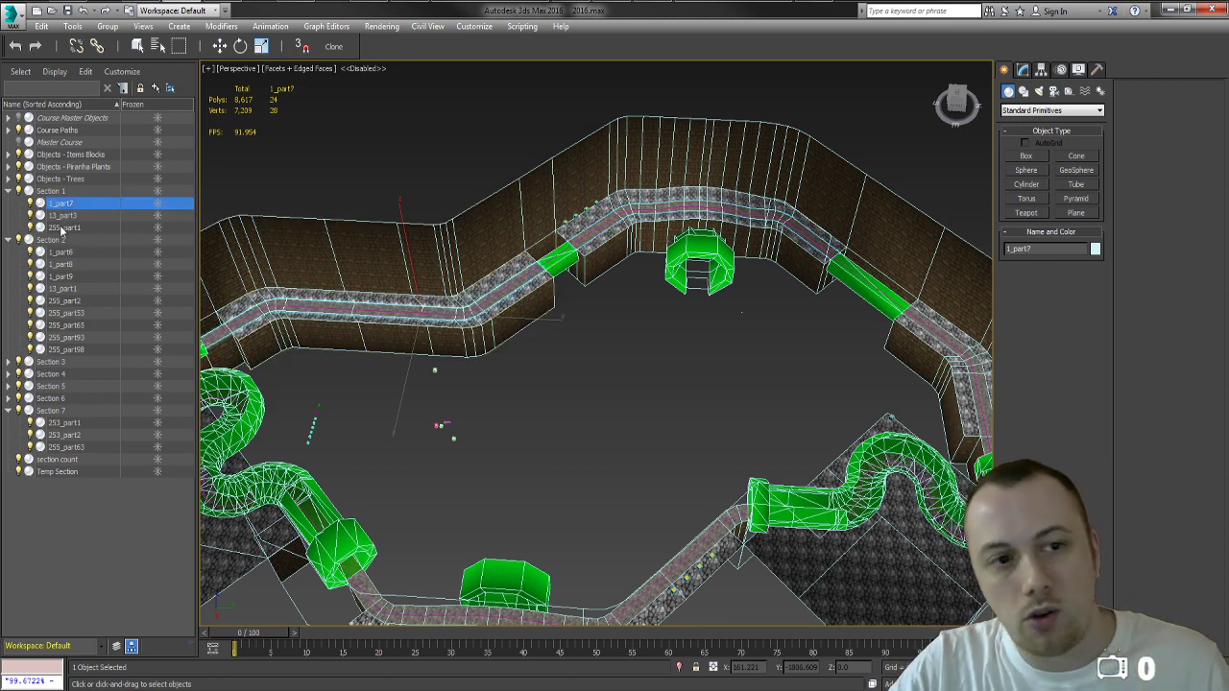
shift+click(64, 227)
ctrl+click(61, 252)
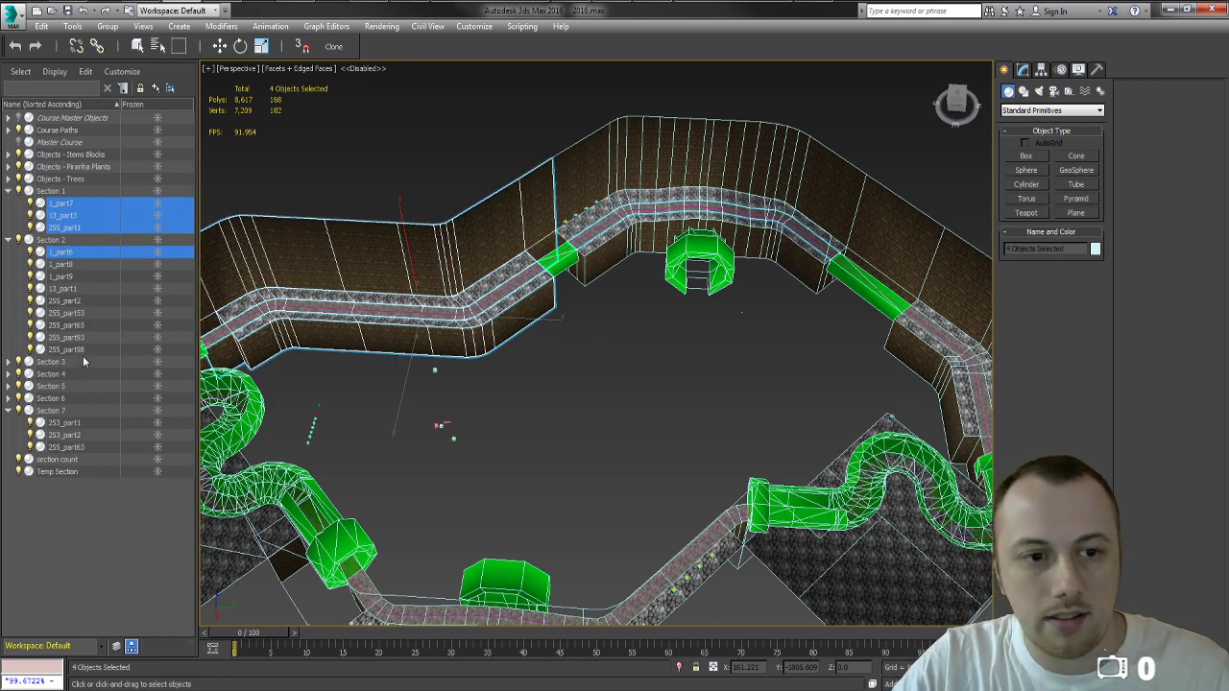
shift+click(84, 351)
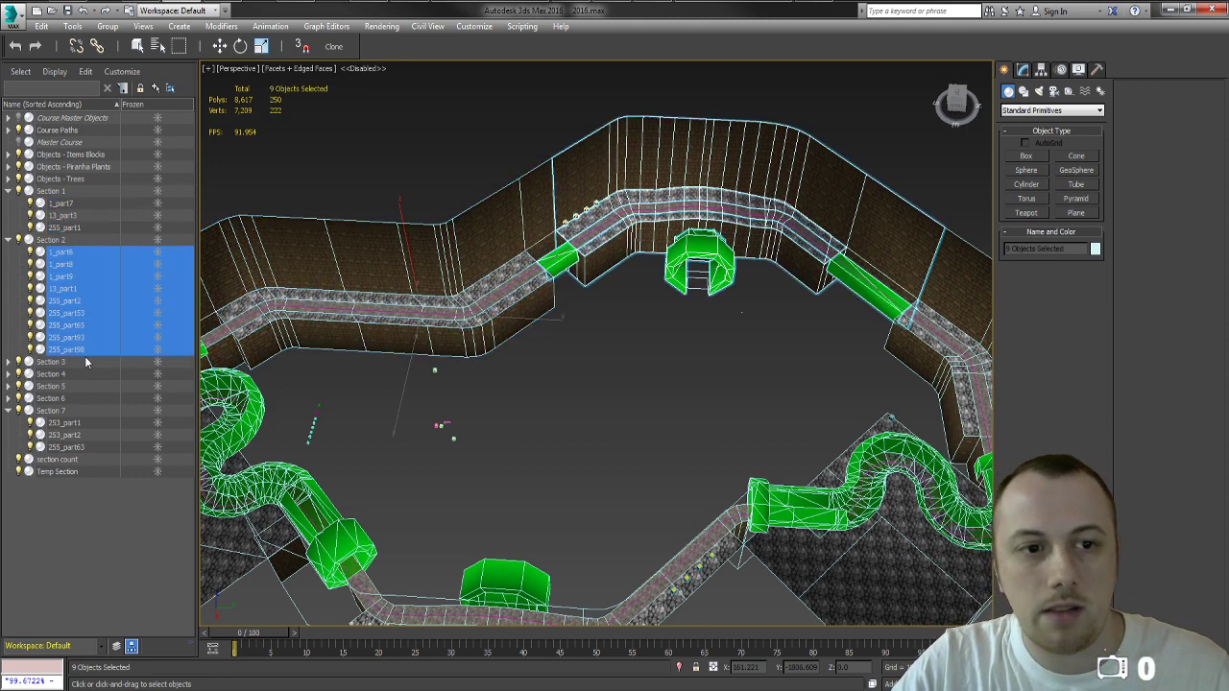
Step: Select the Course Master Objects hierarchy and unhide all of its parts
click(62, 118)
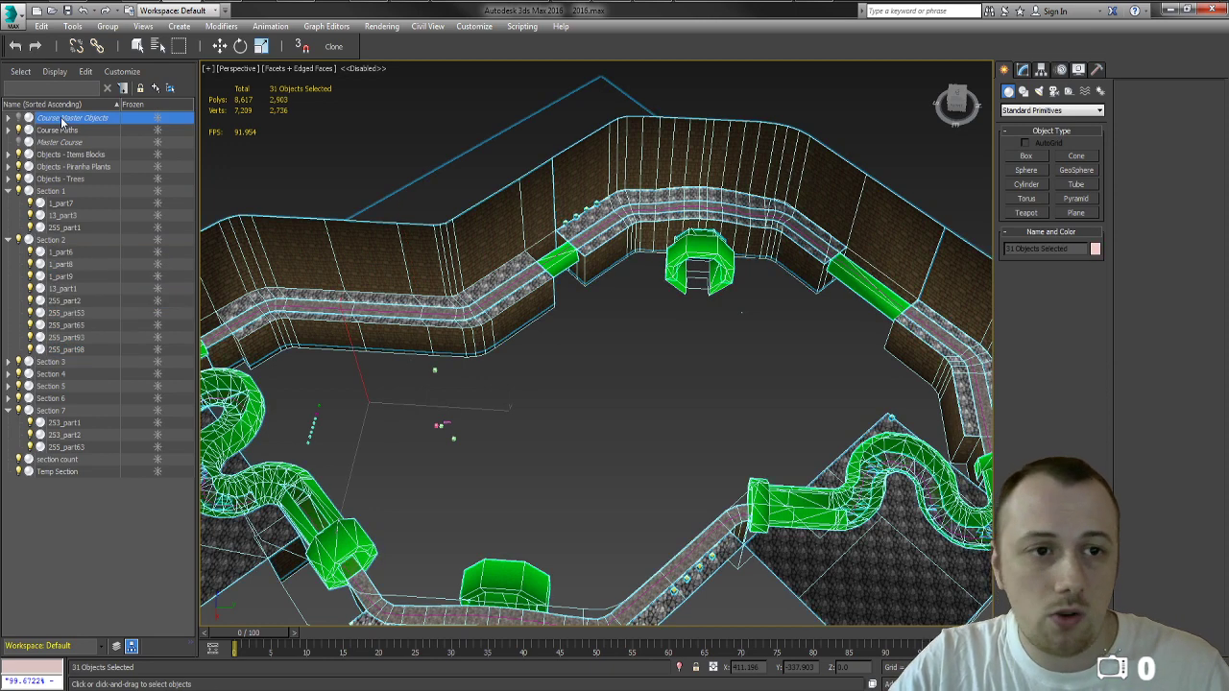
key(z)
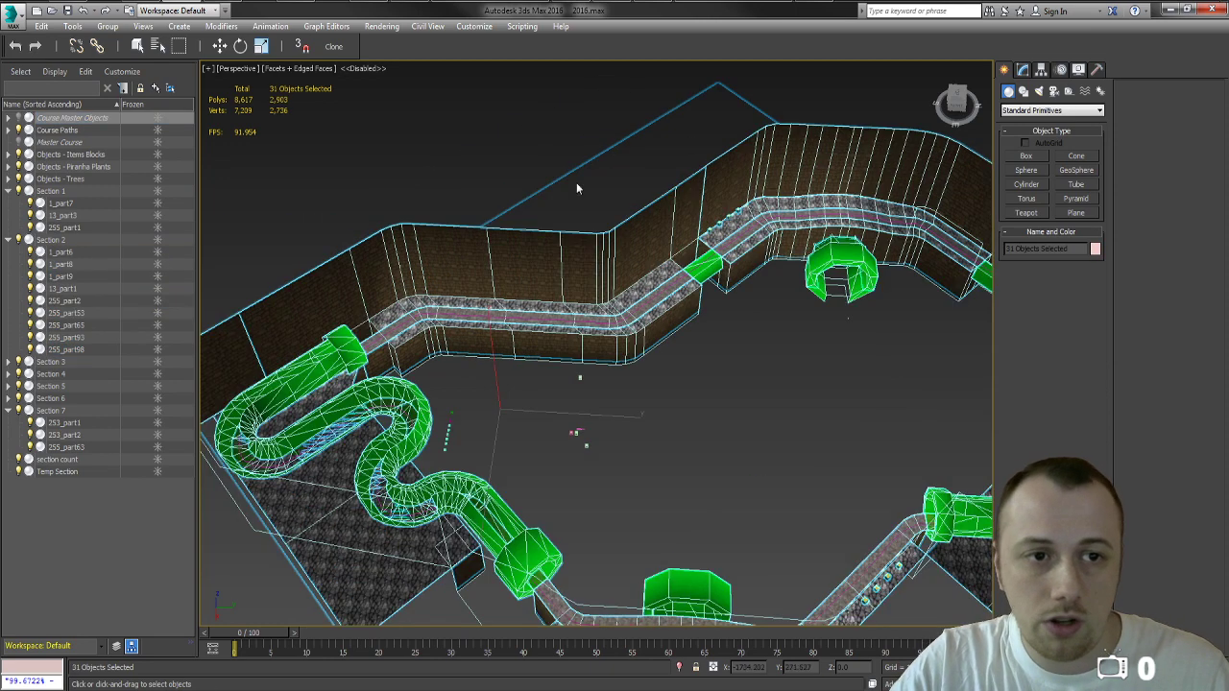
click(18, 118)
Step: Examine the small parent objects below the course by selecting them individually, including Section 5, Section 4, Course Master Objects and Temp Section
alt+middle_drag(470, 507, 595, 381)
click(571, 333)
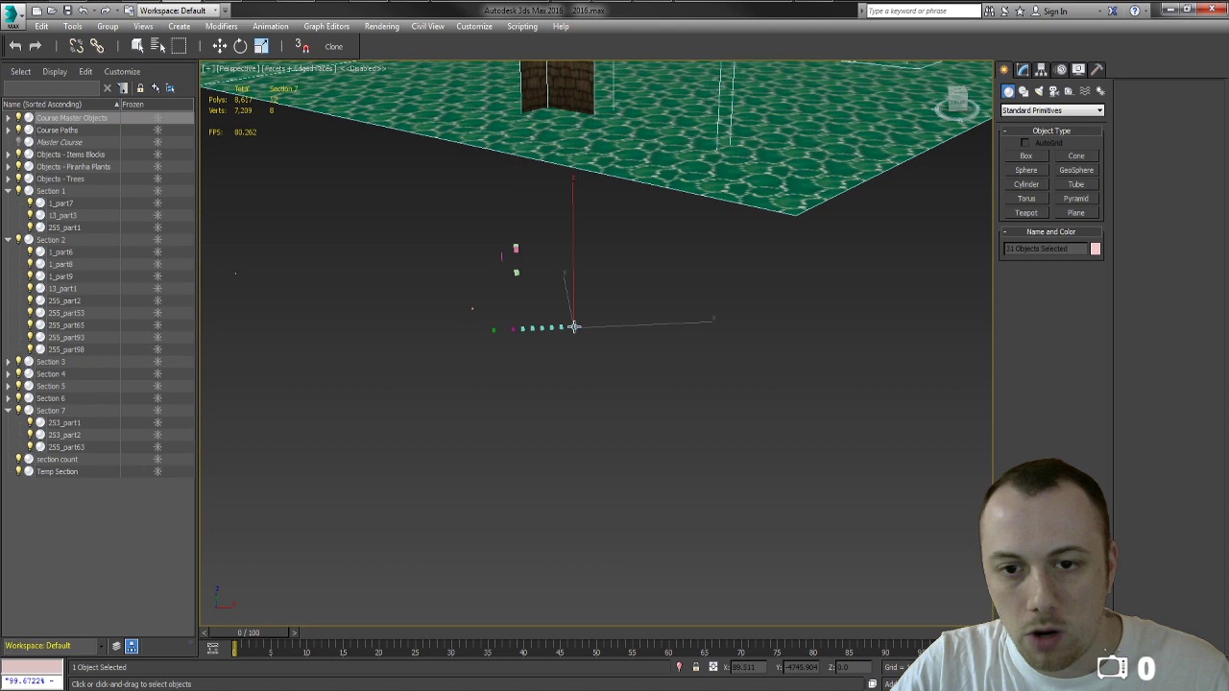
click(558, 330)
click(549, 327)
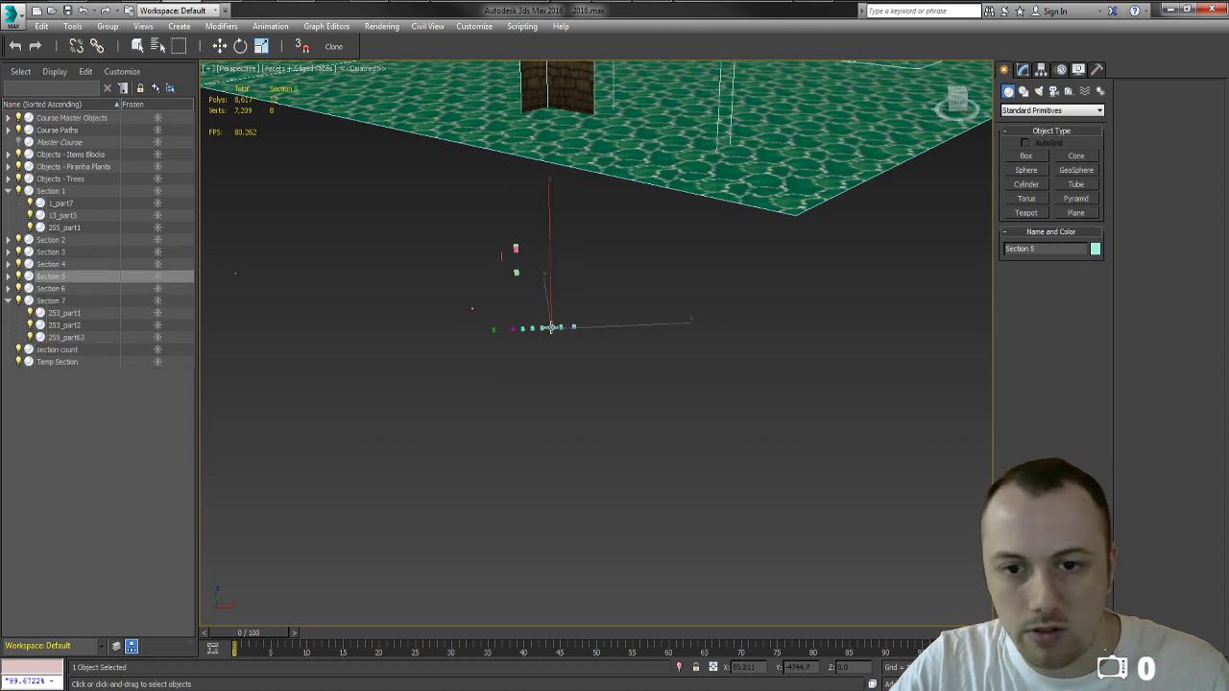
click(544, 328)
click(541, 328)
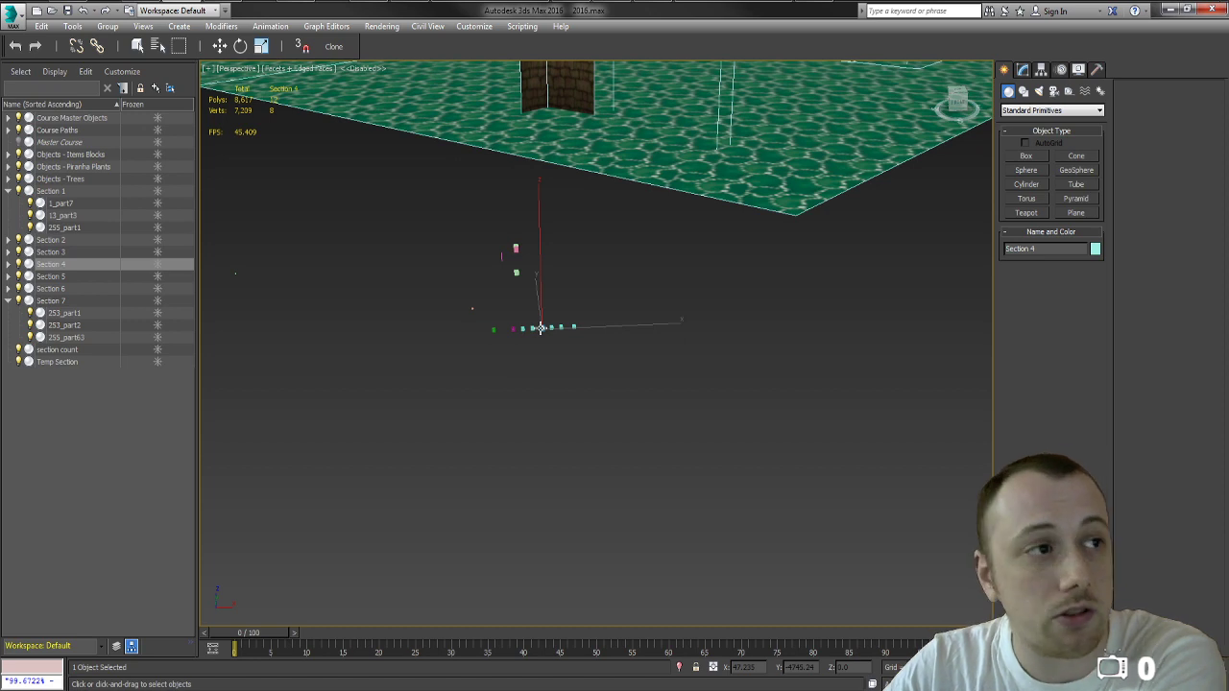
click(474, 305)
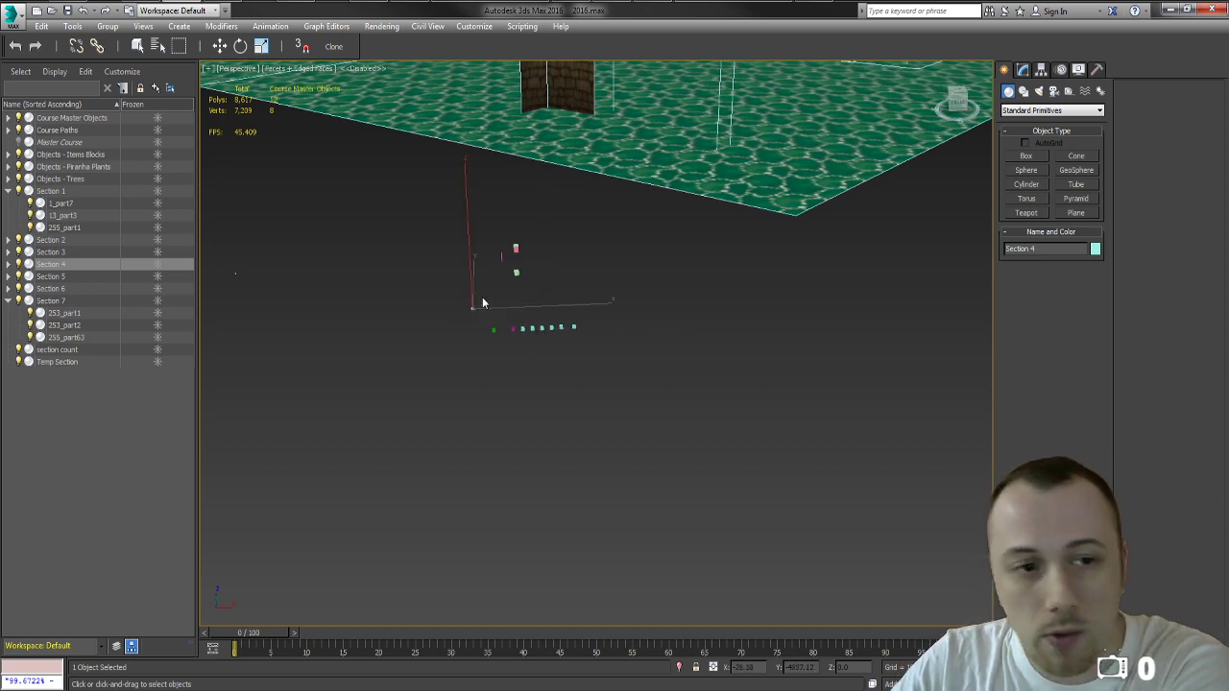
drag(464, 346, 497, 329)
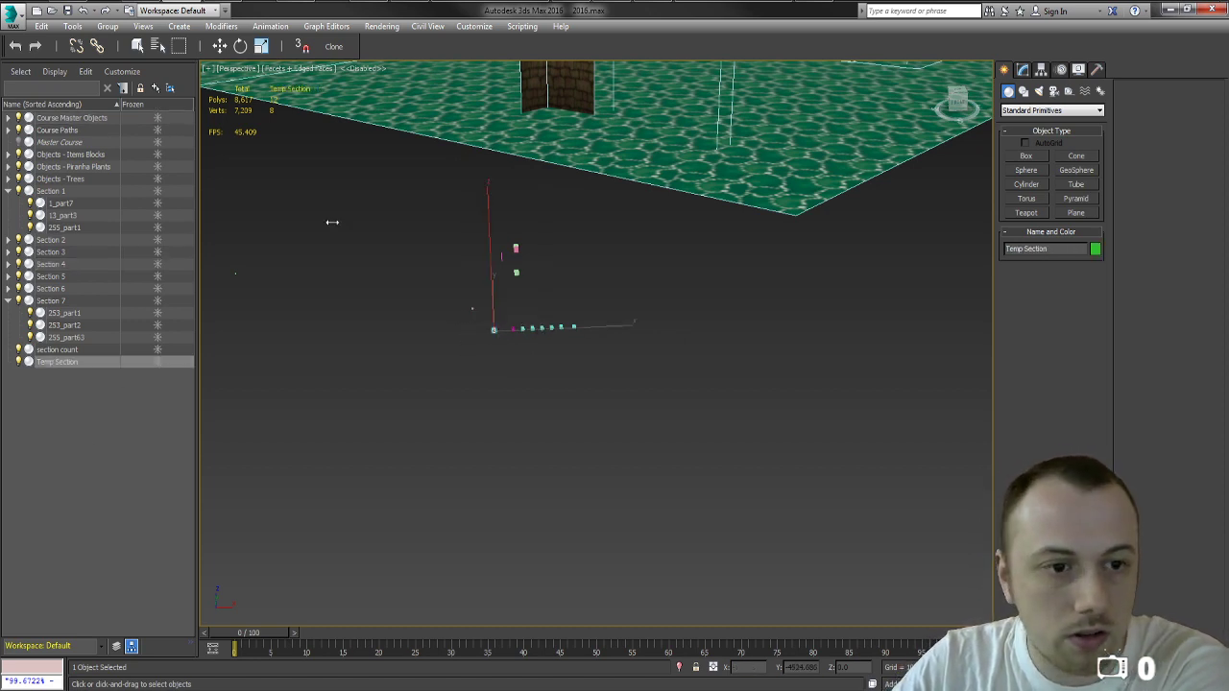
click(515, 273)
Step: Select the entire Course Master Objects hierarchy, frame it in the viewport, and expand its list of parts
double_click(82, 118)
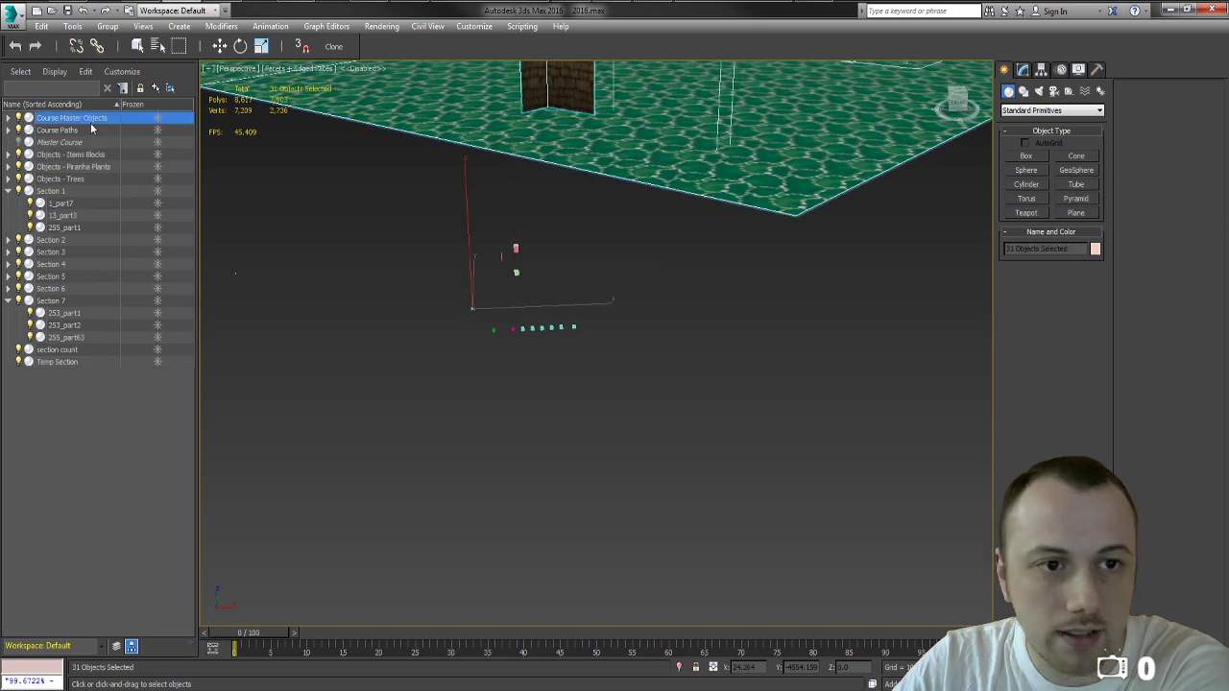
key(z)
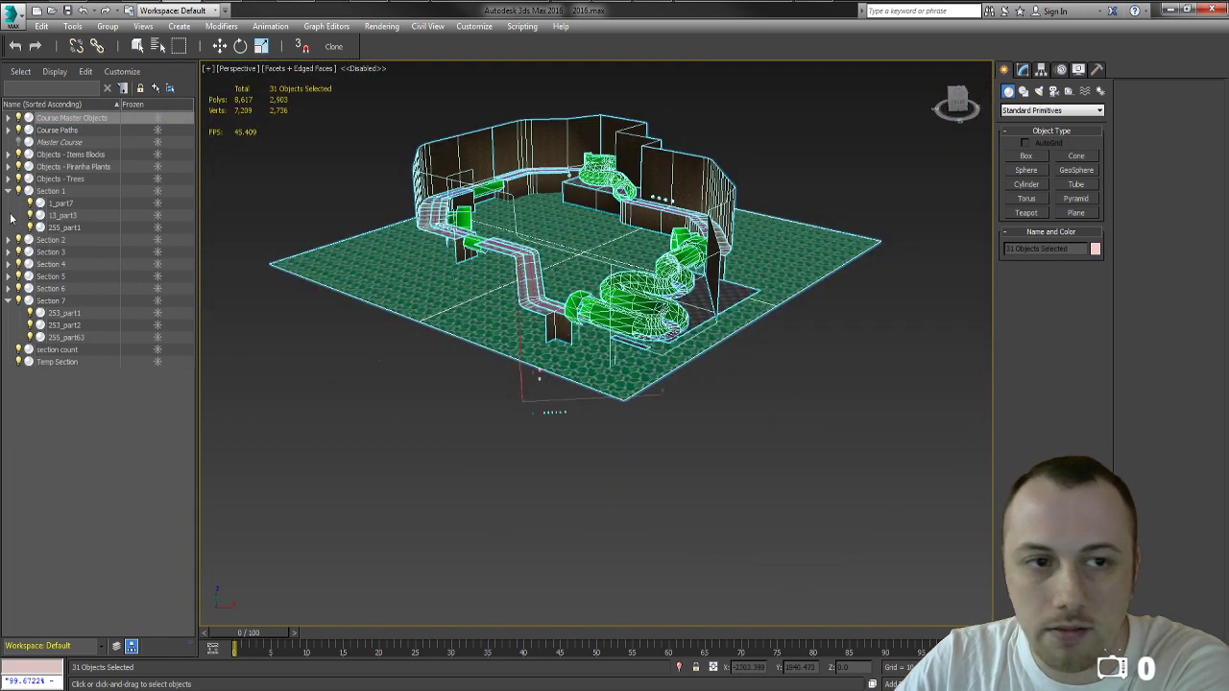
click(7, 118)
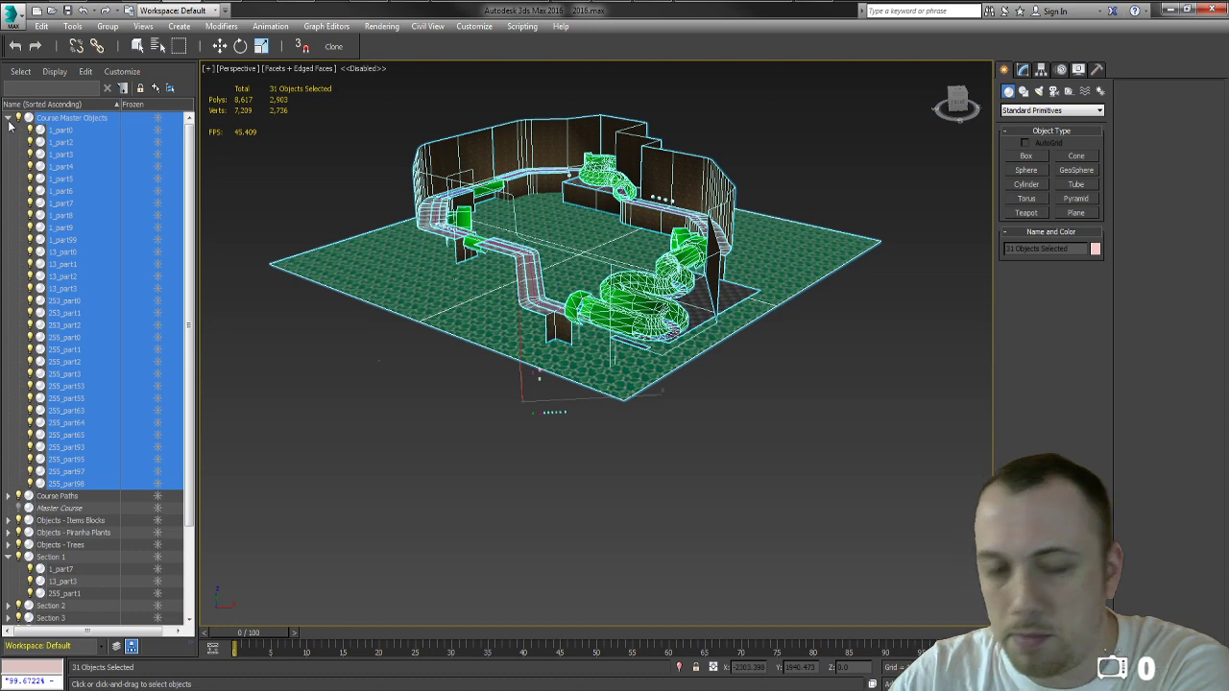
Step: Open the clone options for the ground plane 253_part0, review the Copy, Instance and Reference types, and close them without cloning
click(887, 312)
click(787, 288)
right_click(787, 288)
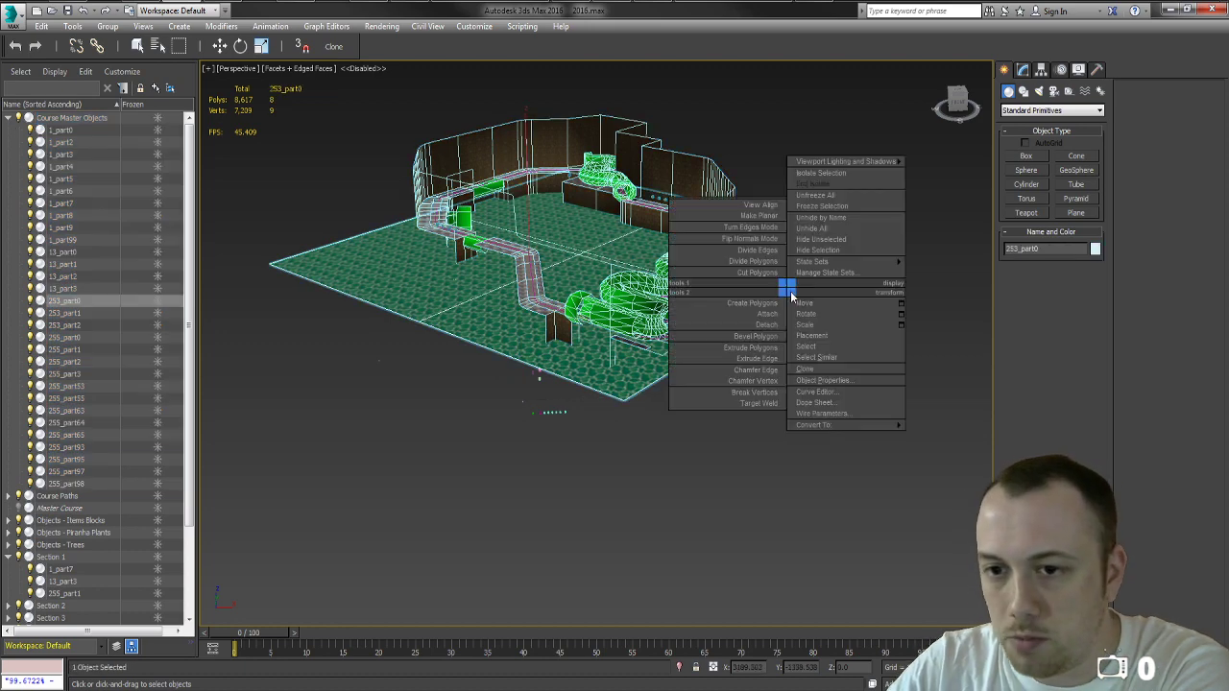
click(828, 370)
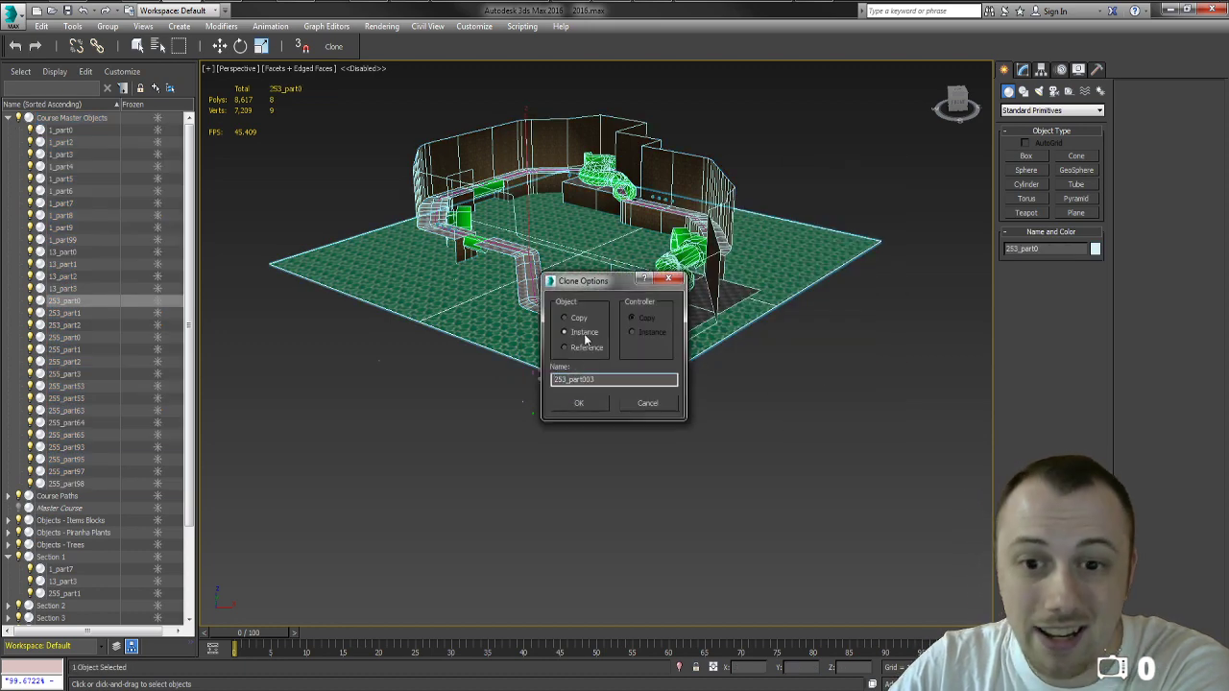
click(585, 350)
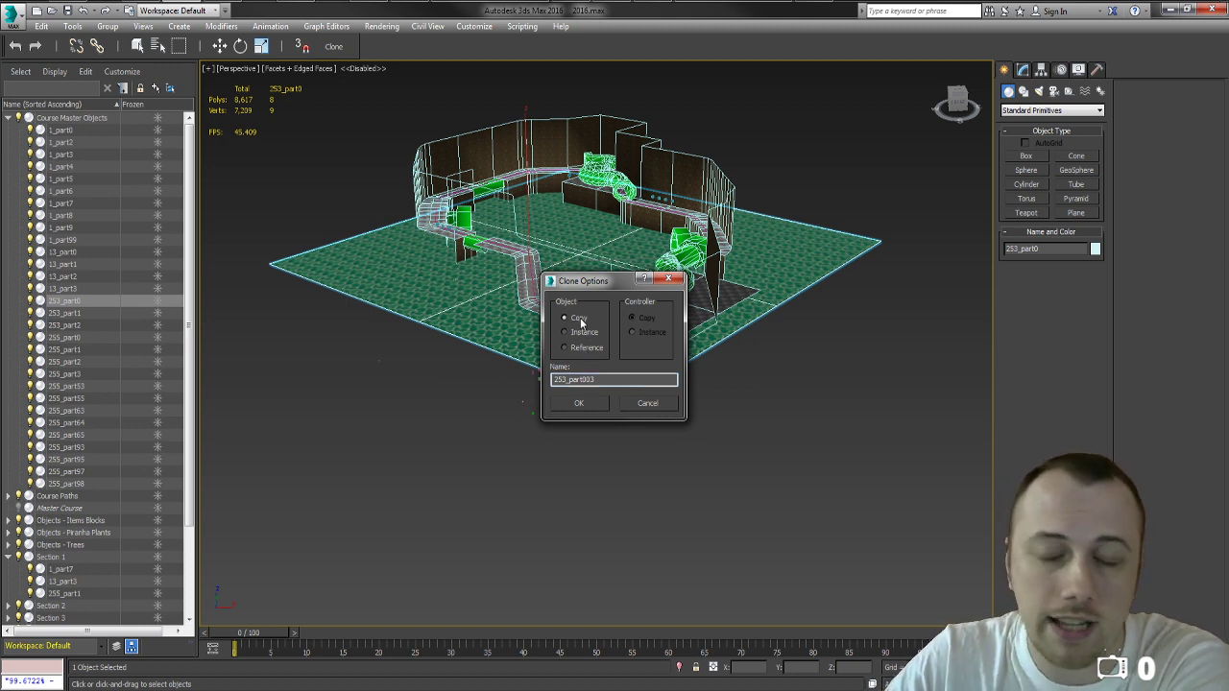
click(668, 280)
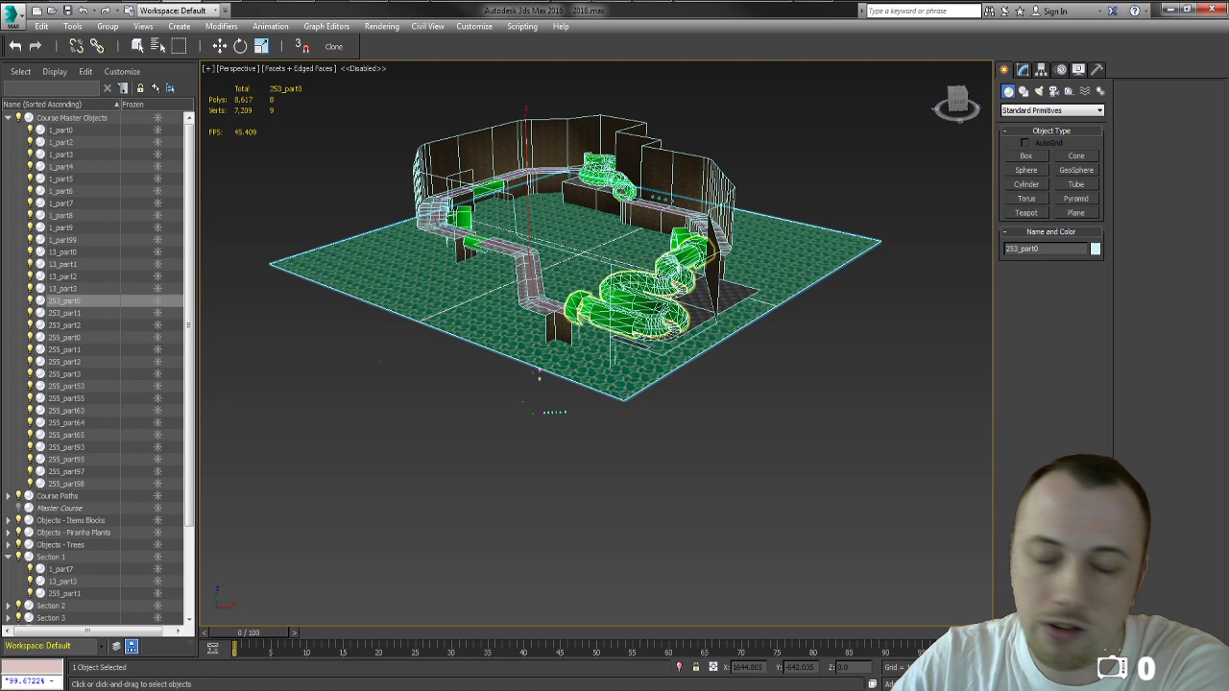
Step: Select the whole Course Master Objects hierarchy again and examine the full course up close
middle_drag(664, 277, 687, 325)
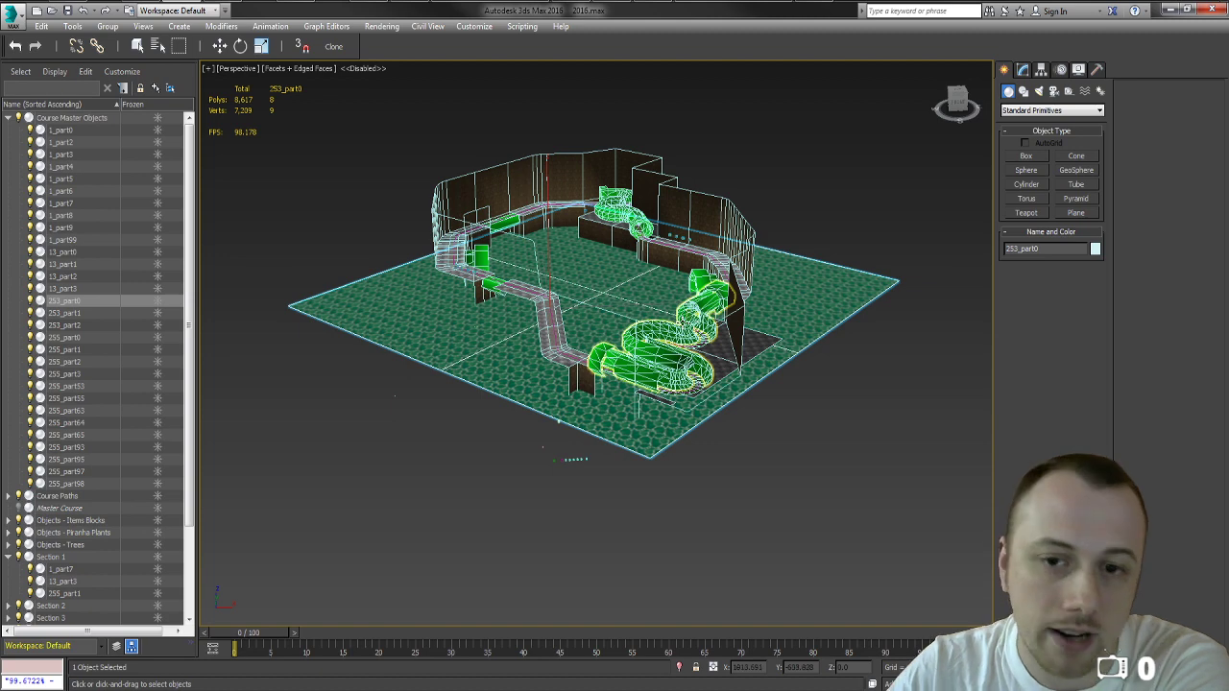
click(346, 418)
double_click(58, 117)
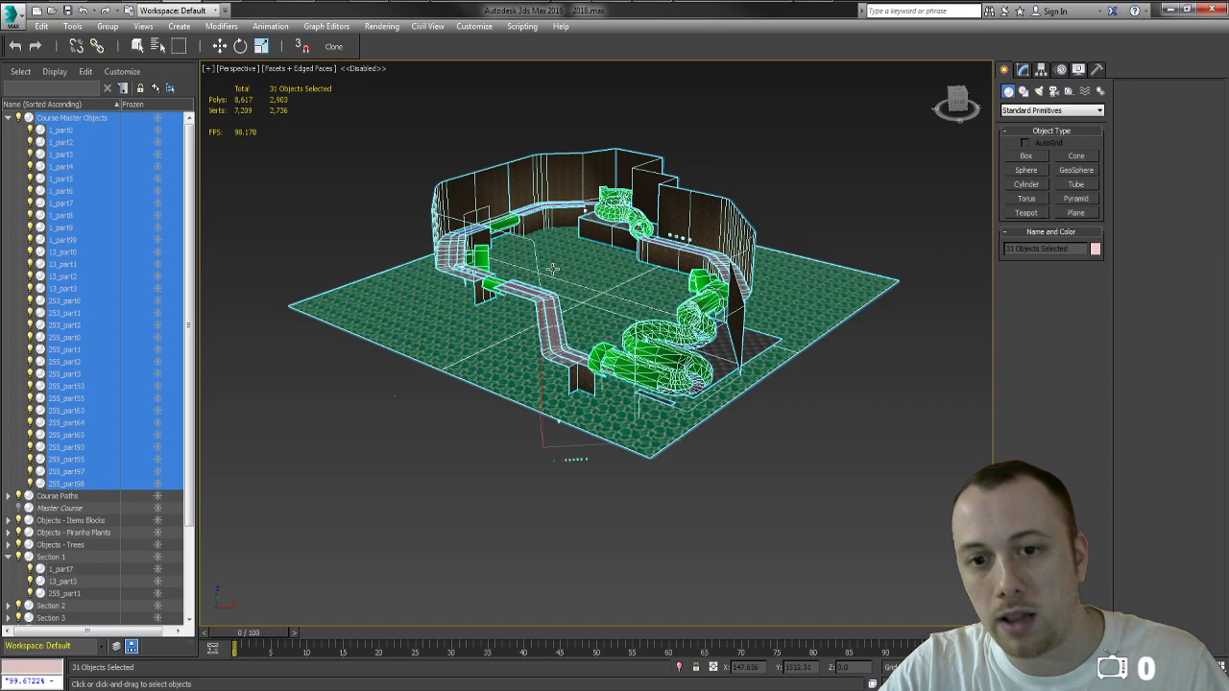
alt+middle_drag(504, 327, 550, 413)
scroll(523, 367, up, 3)
scroll(562, 362, up, 3)
middle_drag(551, 509, 528, 415)
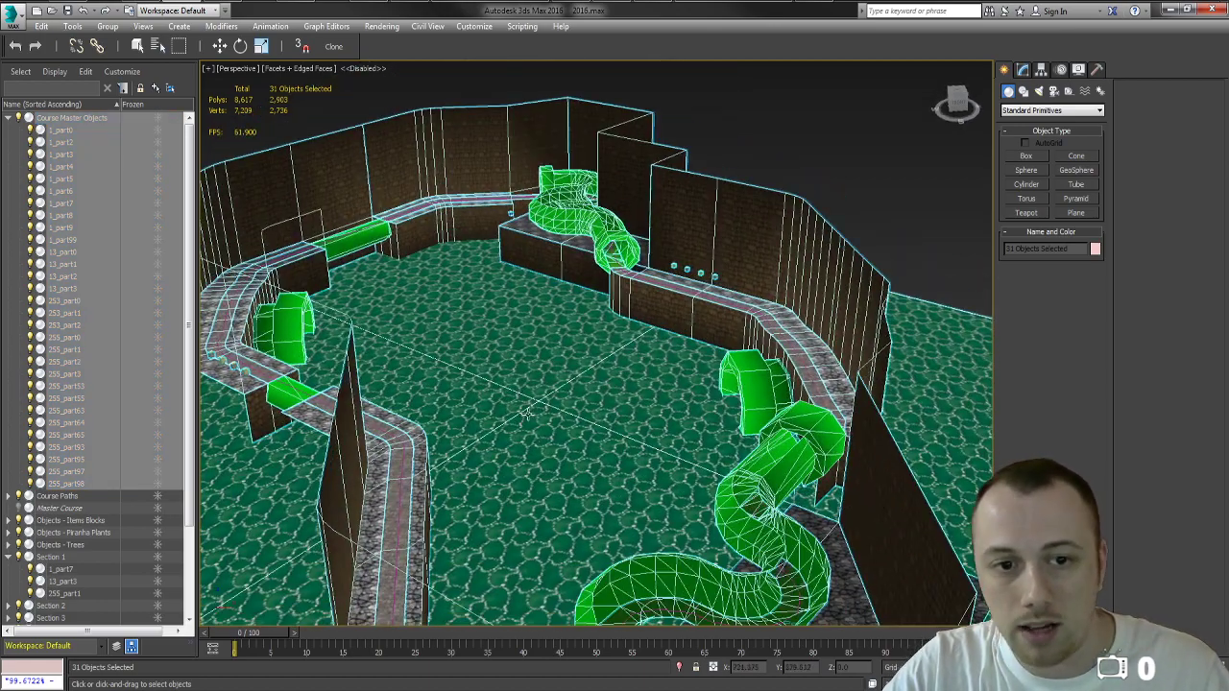
scroll(605, 418, down, 2)
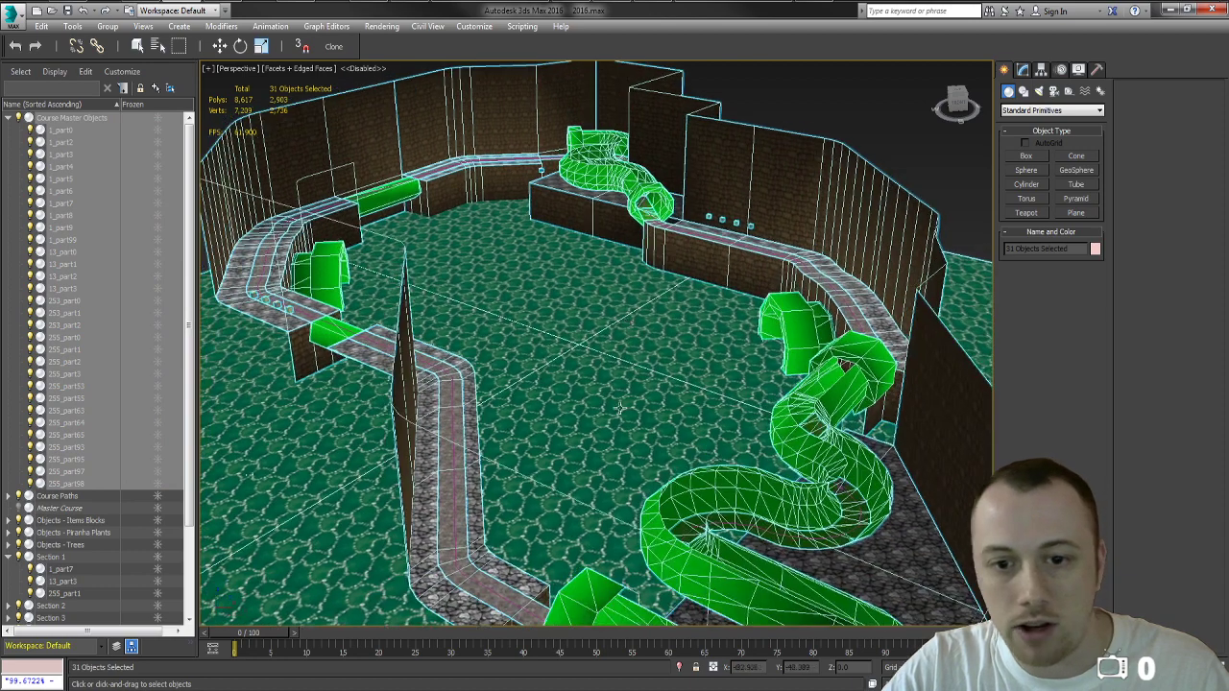
Step: Select the Section 1 through Section 7 hierarchies and hide them
click(53, 558)
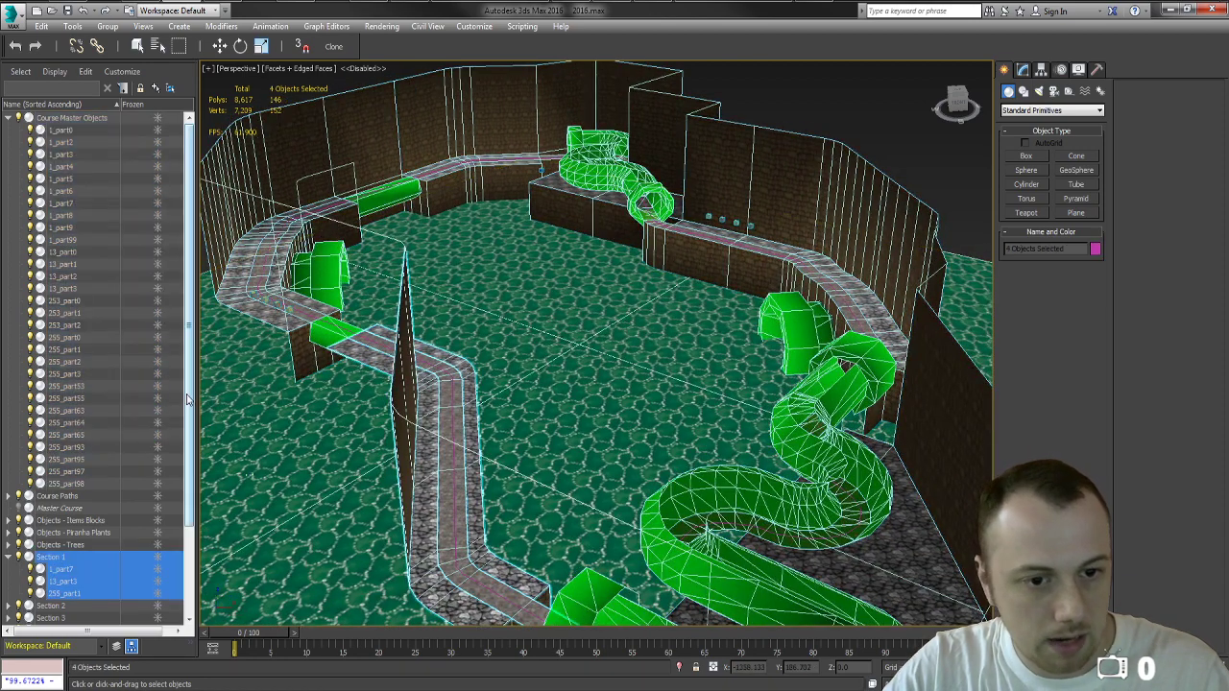
scroll(187, 398, down, 3)
ctrl+click(46, 559)
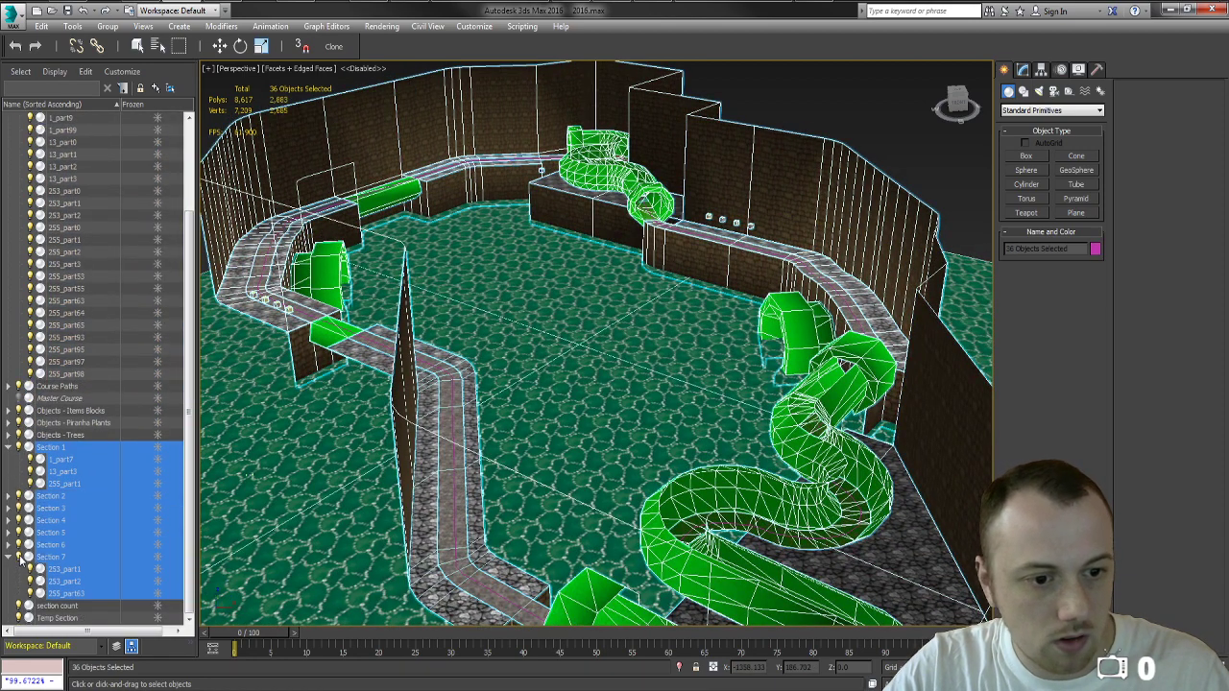
click(19, 558)
Step: Select the Course Master Objects hierarchy with all its parts and hide it
click(413, 288)
alt+middle_drag(412, 288, 574, 359)
middle_drag(446, 267, 572, 301)
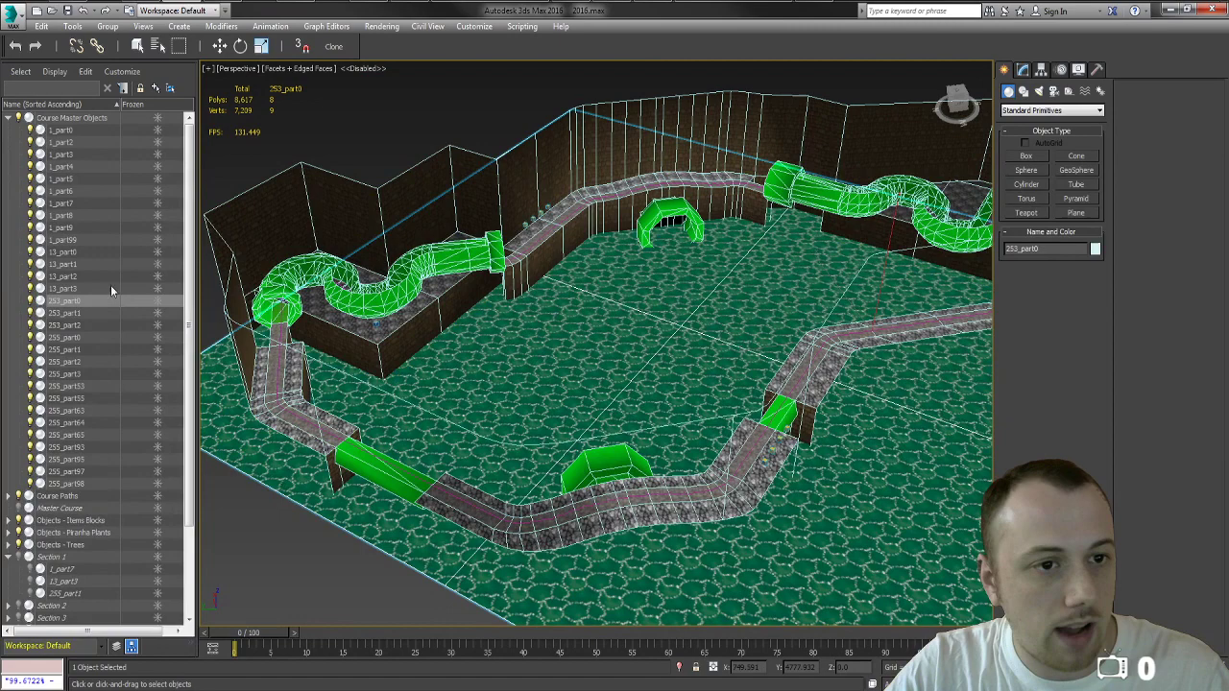
double_click(71, 118)
click(20, 118)
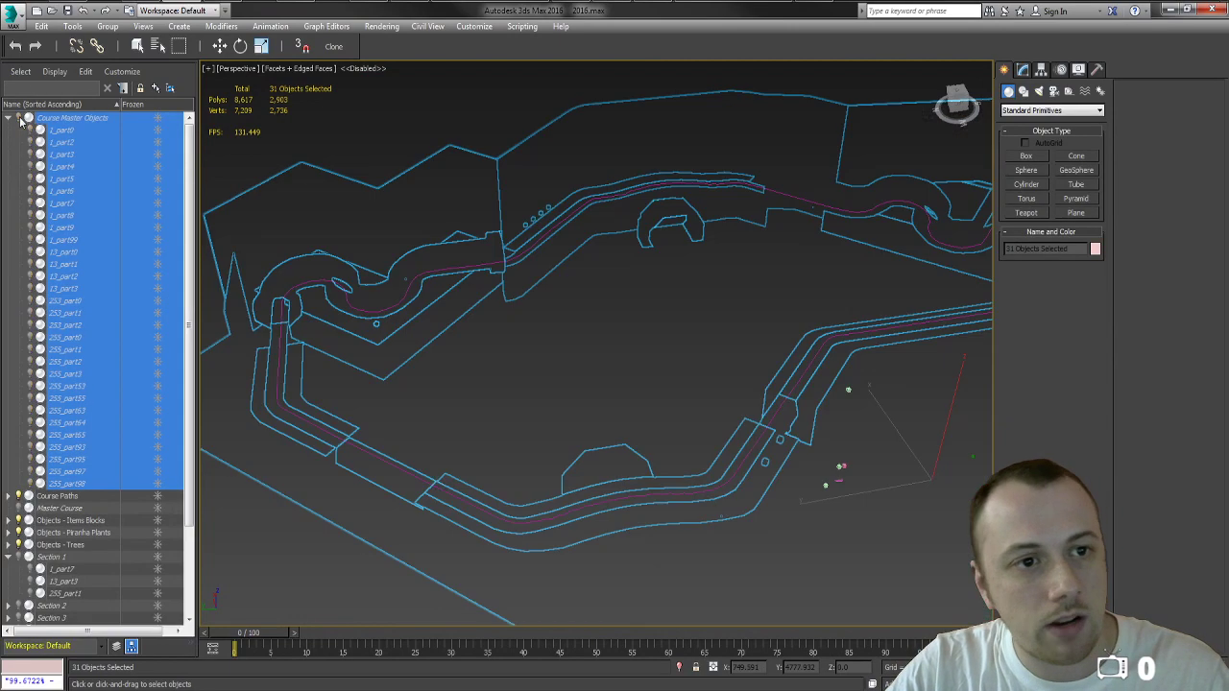
Step: Select the Section 1 through Section 7 hierarchies, make them visible again, and clear the selection
double_click(55, 557)
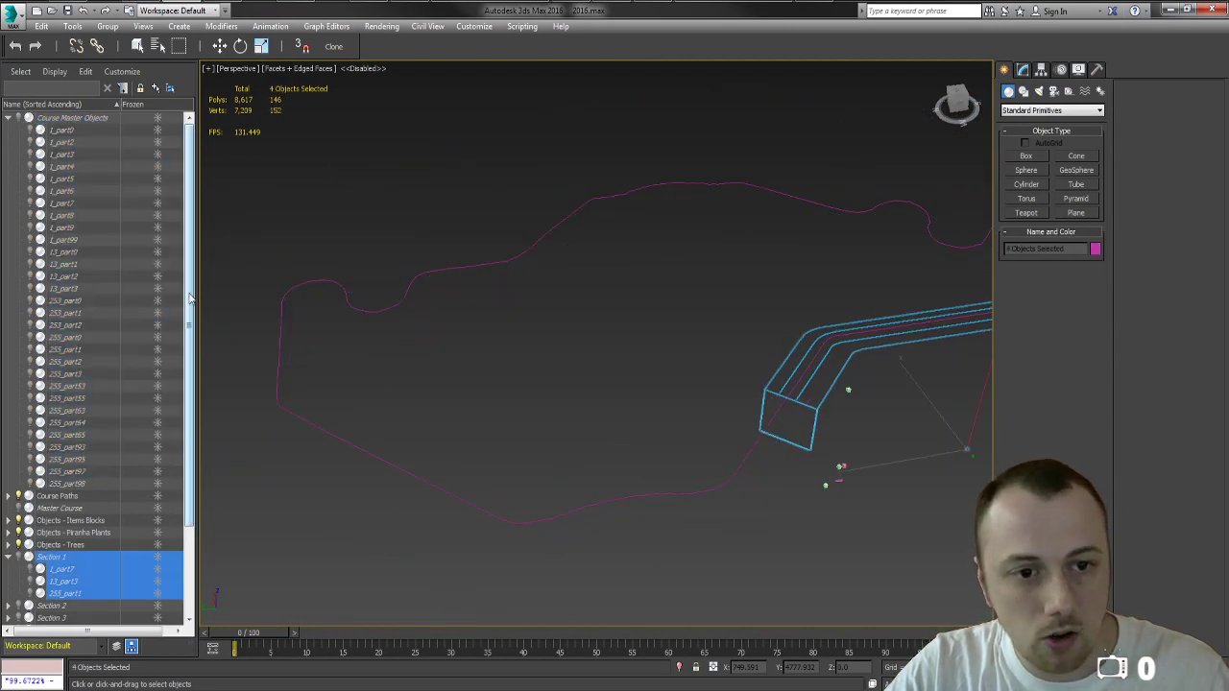
drag(189, 299, 213, 461)
shift+double_click(63, 557)
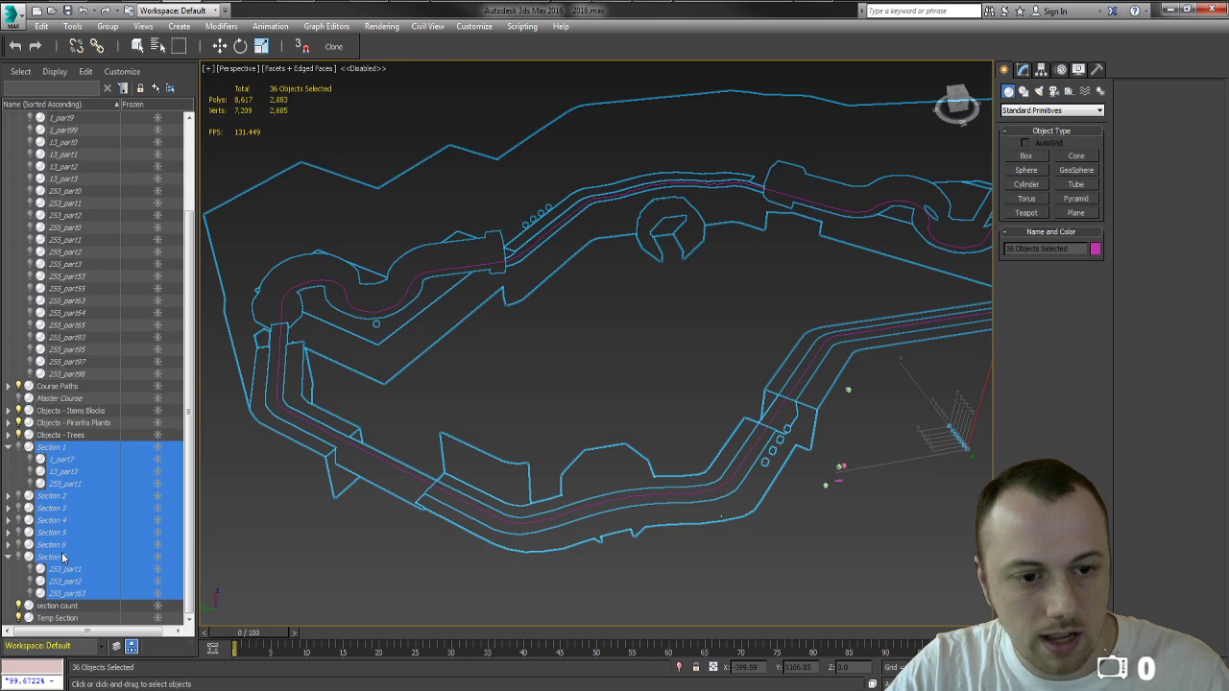
click(19, 449)
click(396, 159)
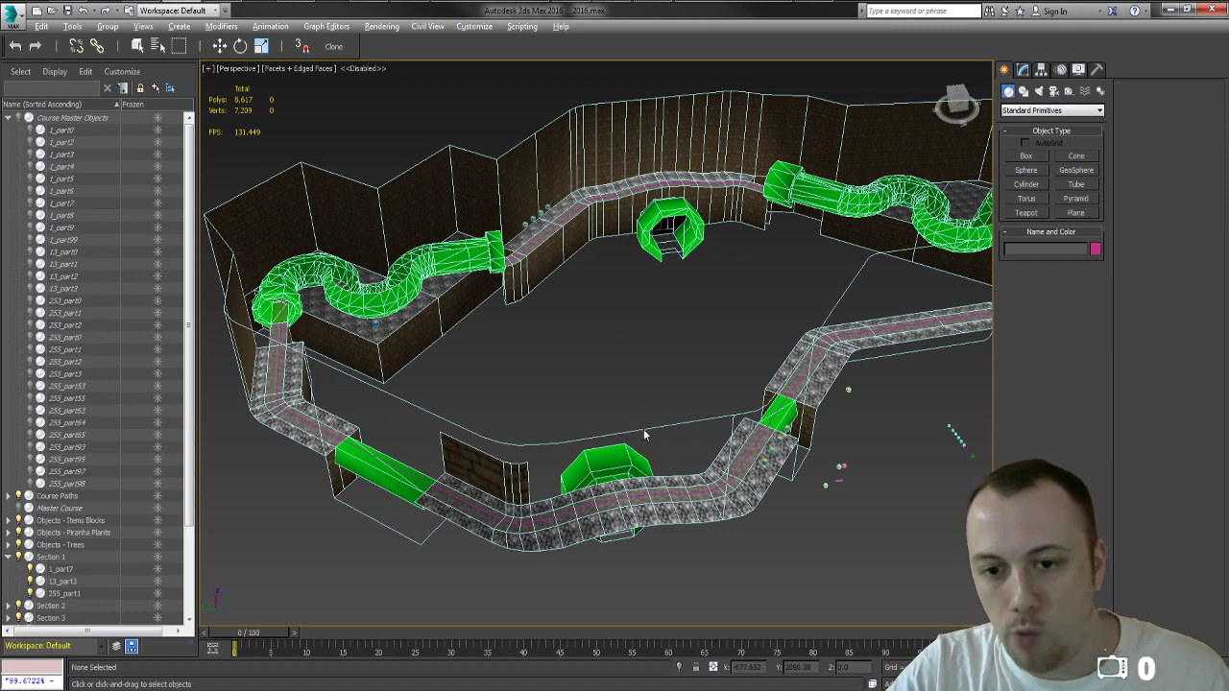
mouse_move(645, 434)
alt+middle_down()
mouse_move(939, 424)
mouse_move(648, 434)
alt+middle_up()
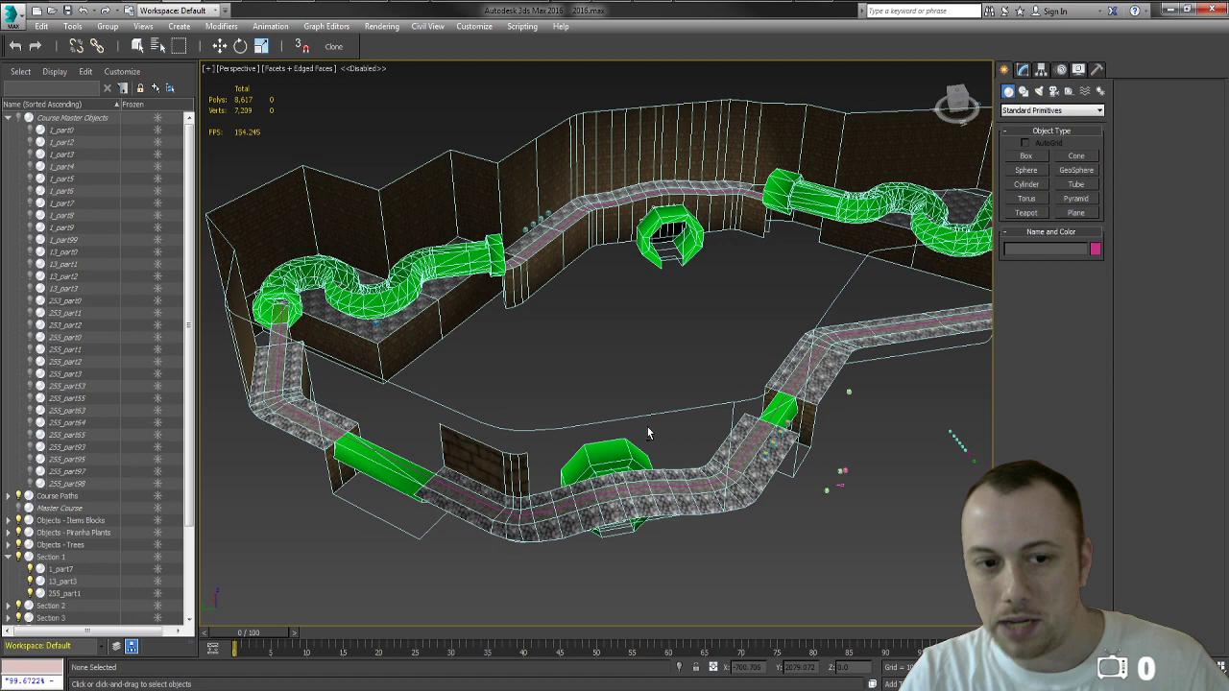
Step: Select the brick wall 255_part2 in Section 2, select all its faces at Polygon level, and examine them up close
click(453, 452)
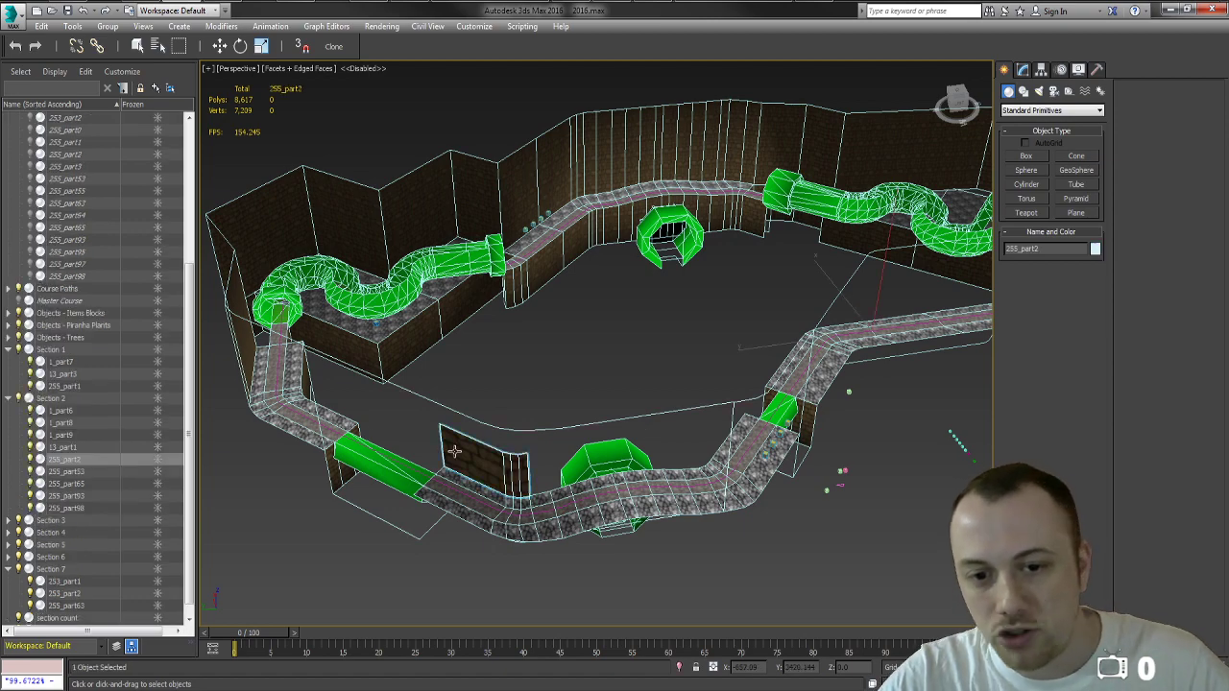
alt+middle_drag(551, 429, 513, 406)
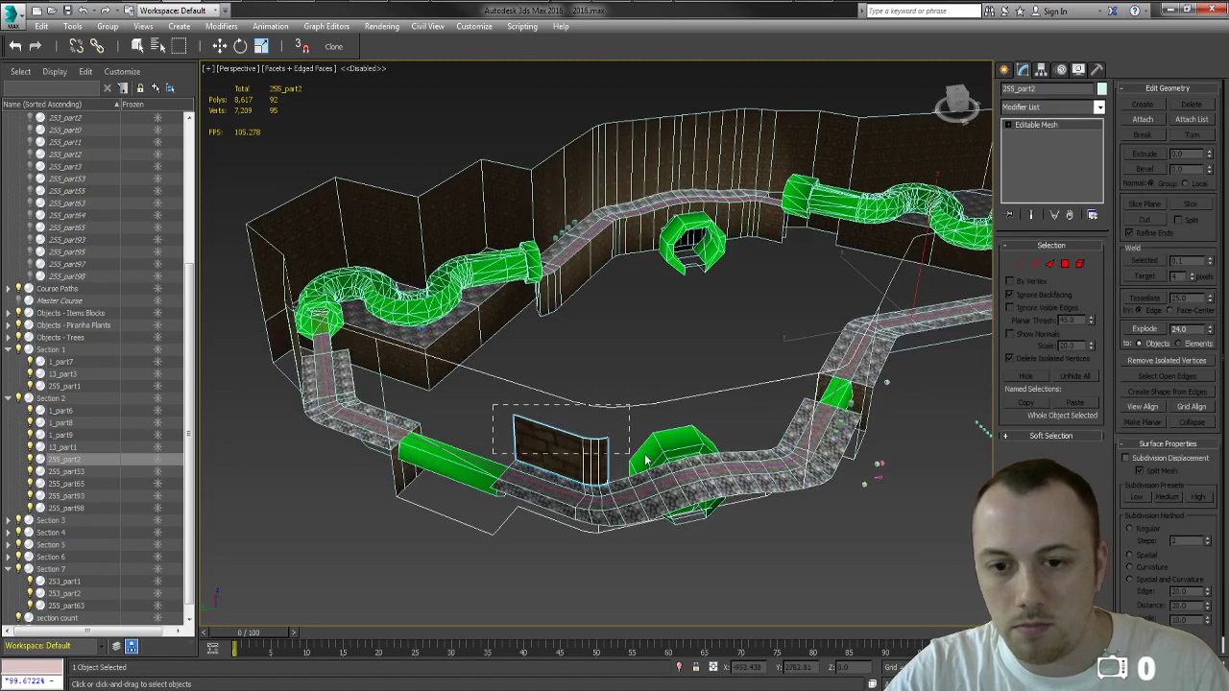
key(4)
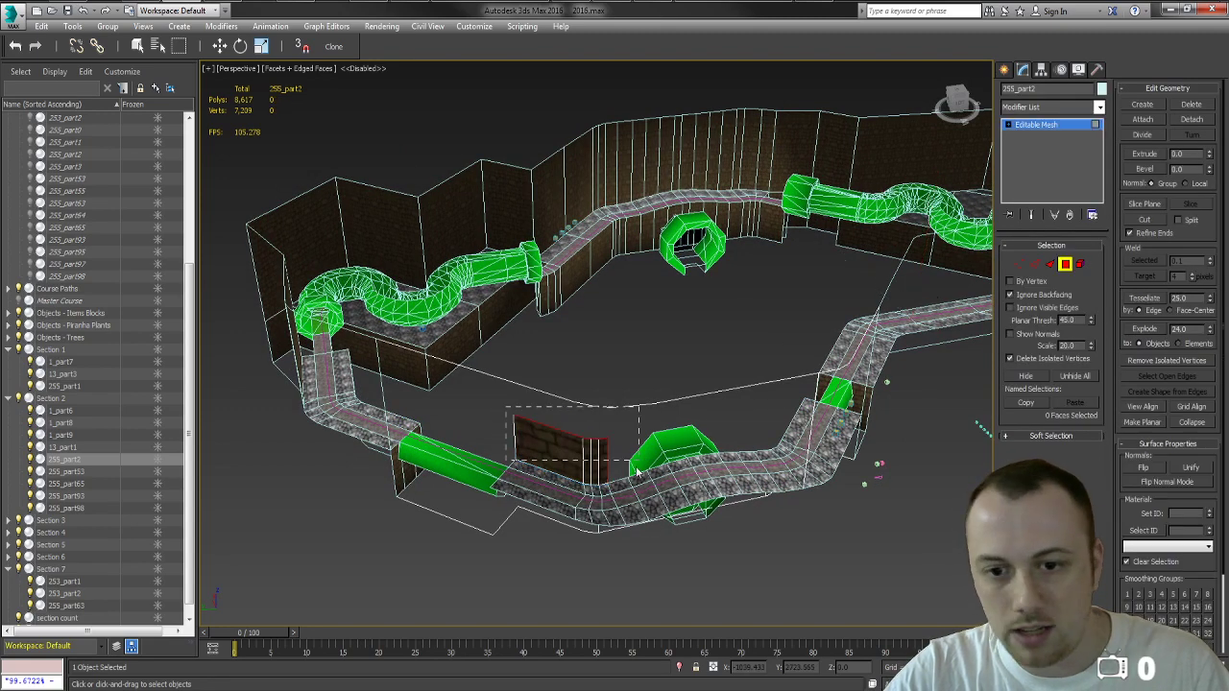
click(595, 443)
key(z)
alt+middle_drag(591, 424, 598, 421)
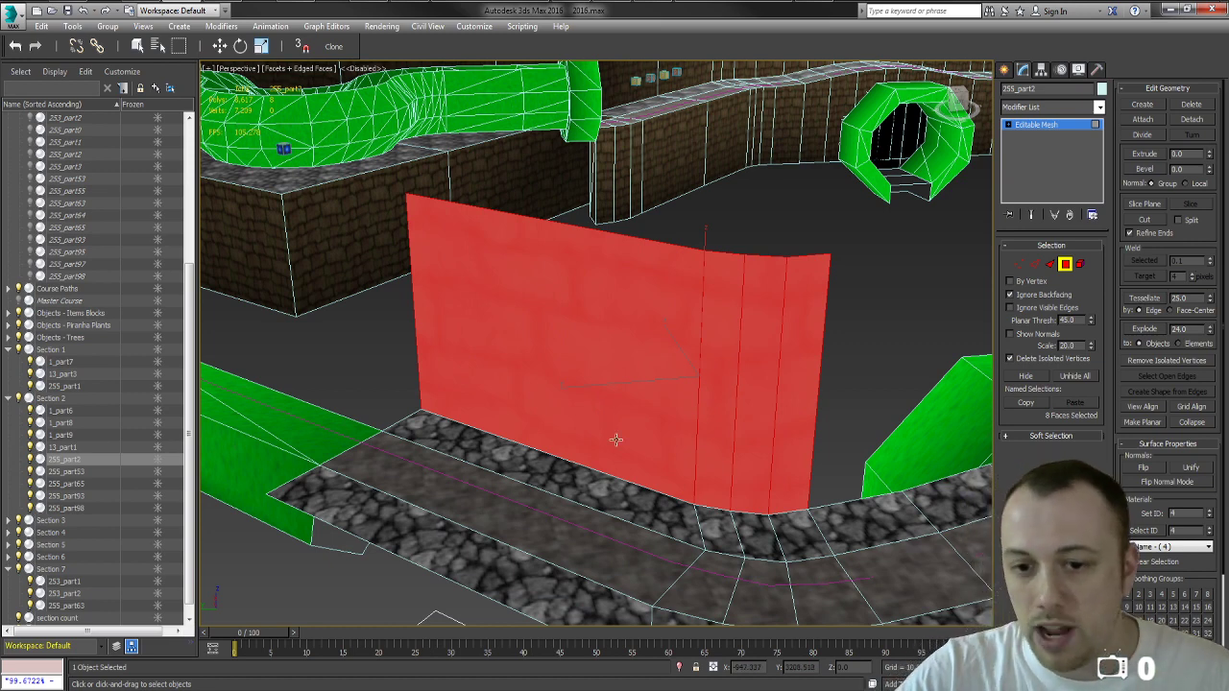
Step: Select individual narrow vertical polygons of the brick wall to examine how its mesh is split
click(703, 523)
click(711, 374)
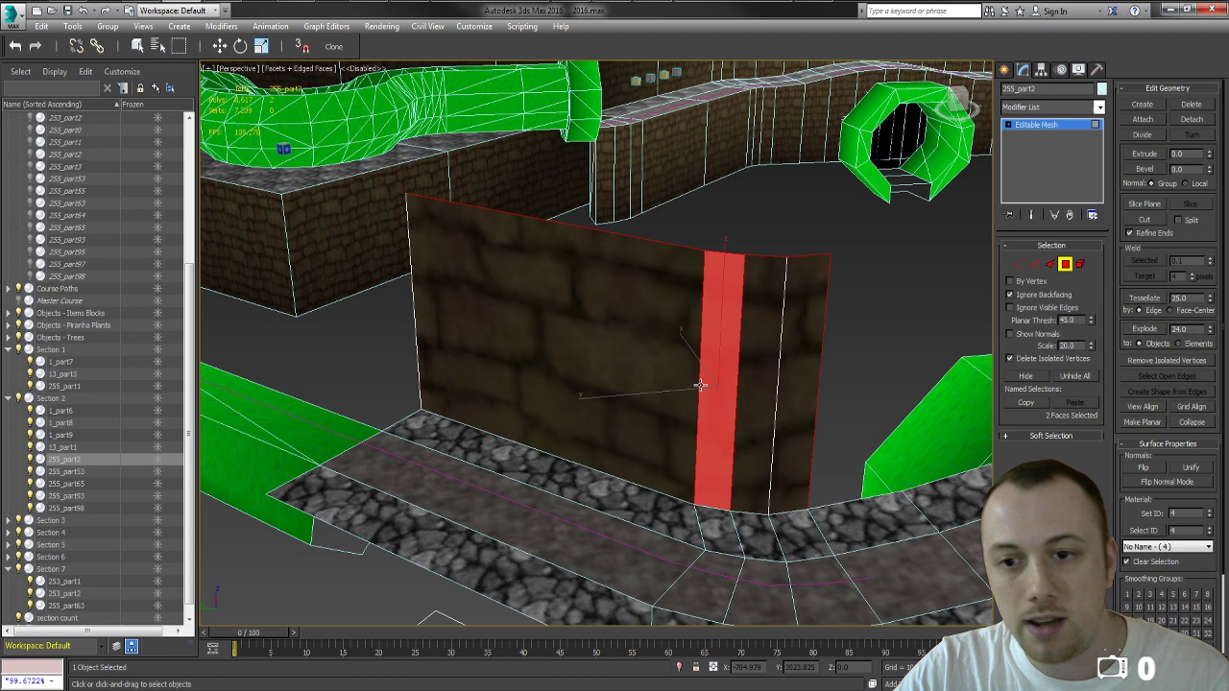
click(776, 384)
click(792, 385)
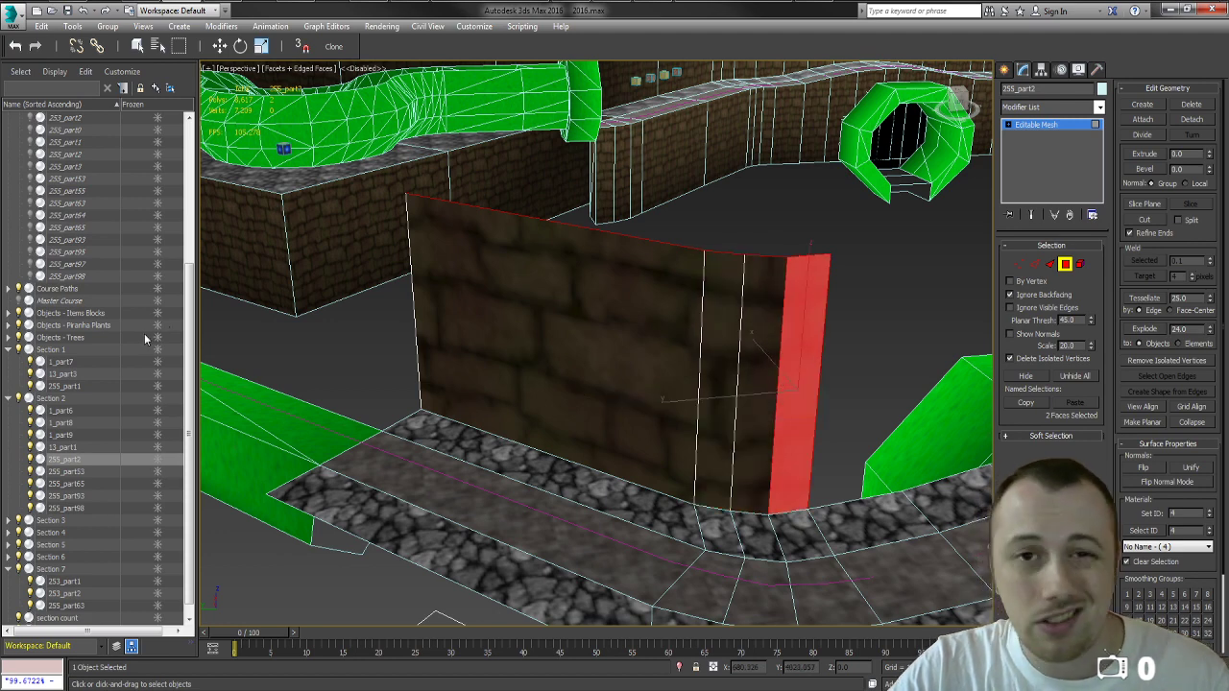
Step: Hide the Section 2 hierarchy, and select and show the whole Course Master Objects hierarchy
double_click(56, 397)
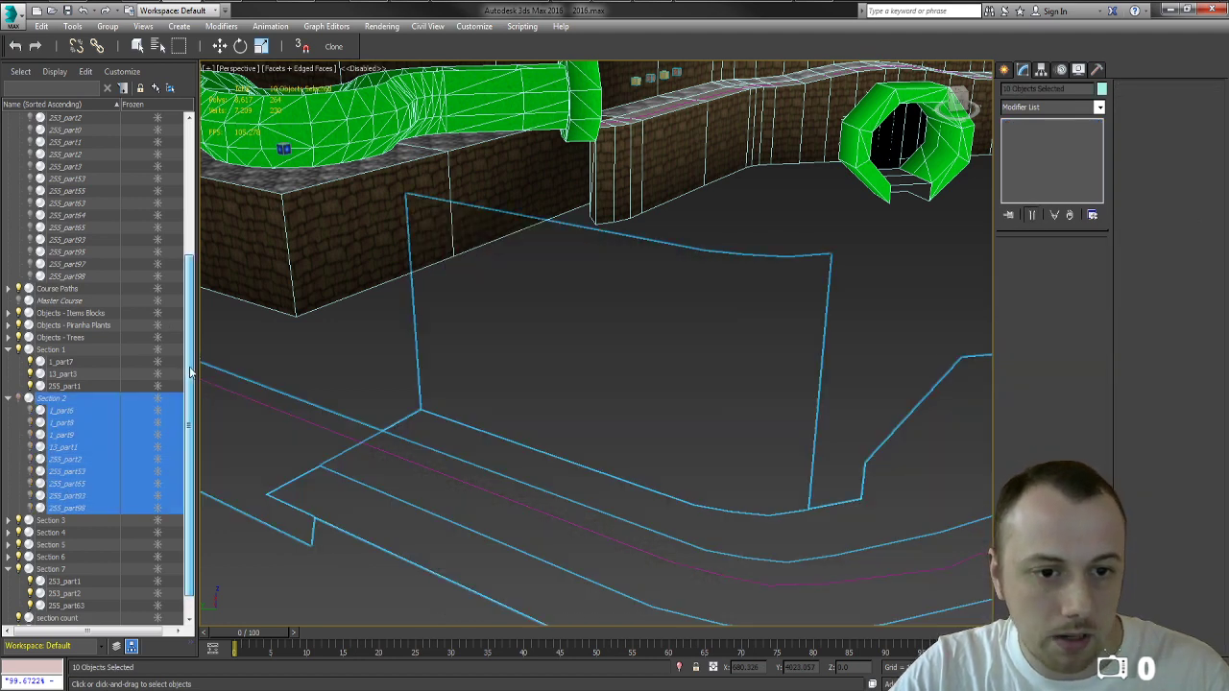
drag(195, 354, 195, 215)
double_click(65, 117)
click(21, 122)
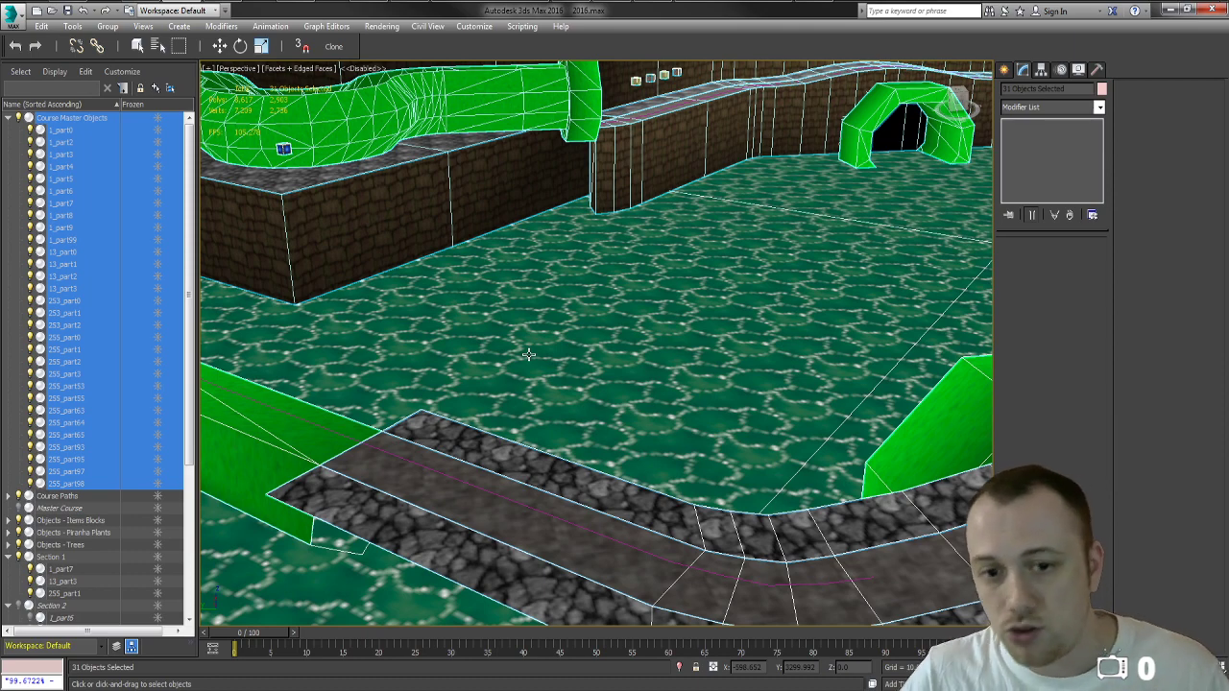
Step: Select the parts 1_part0 through 255_part98, extend the selection to the whole Course Master Objects hierarchy, and examine the course
scroll(529, 354, down, 2)
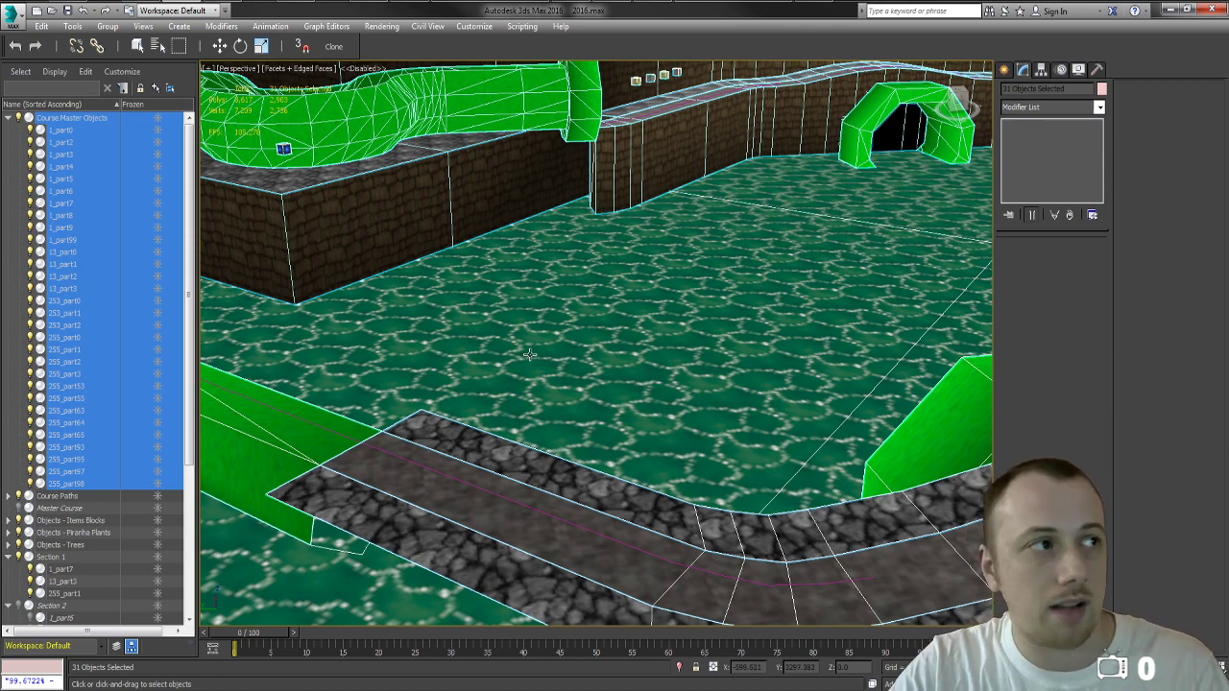
alt+middle_drag(639, 325, 775, 326)
scroll(780, 325, down, 5)
middle_drag(903, 328, 579, 330)
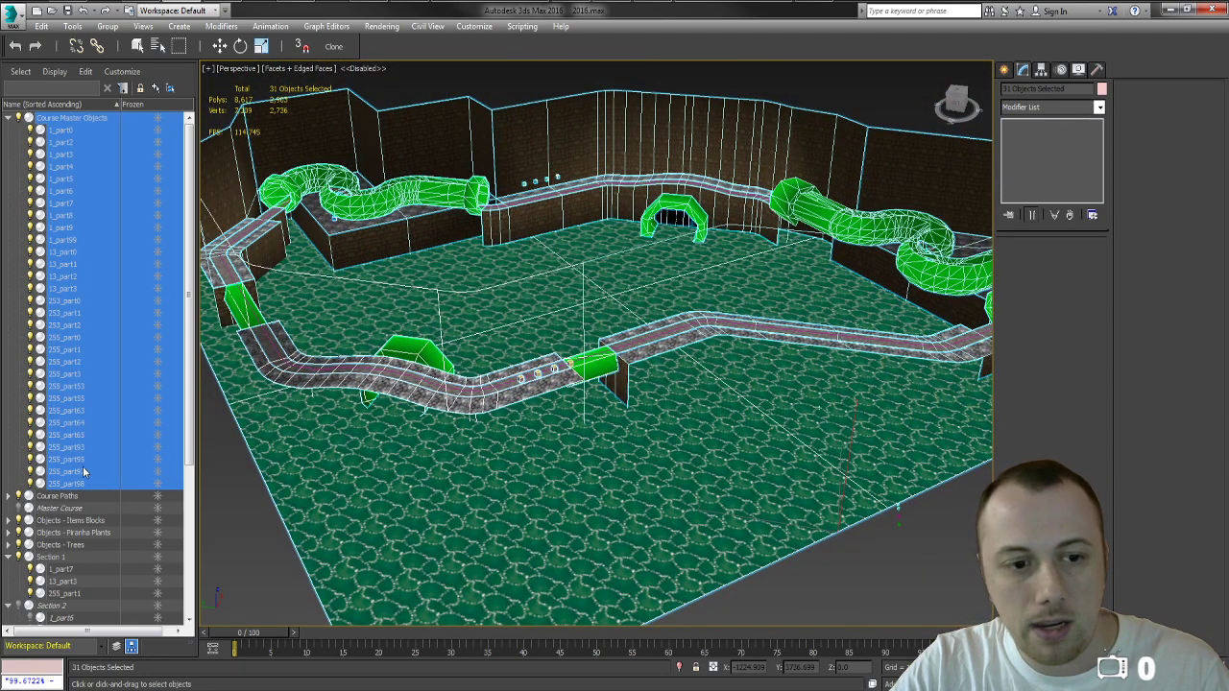
click(79, 509)
click(79, 472)
click(71, 130)
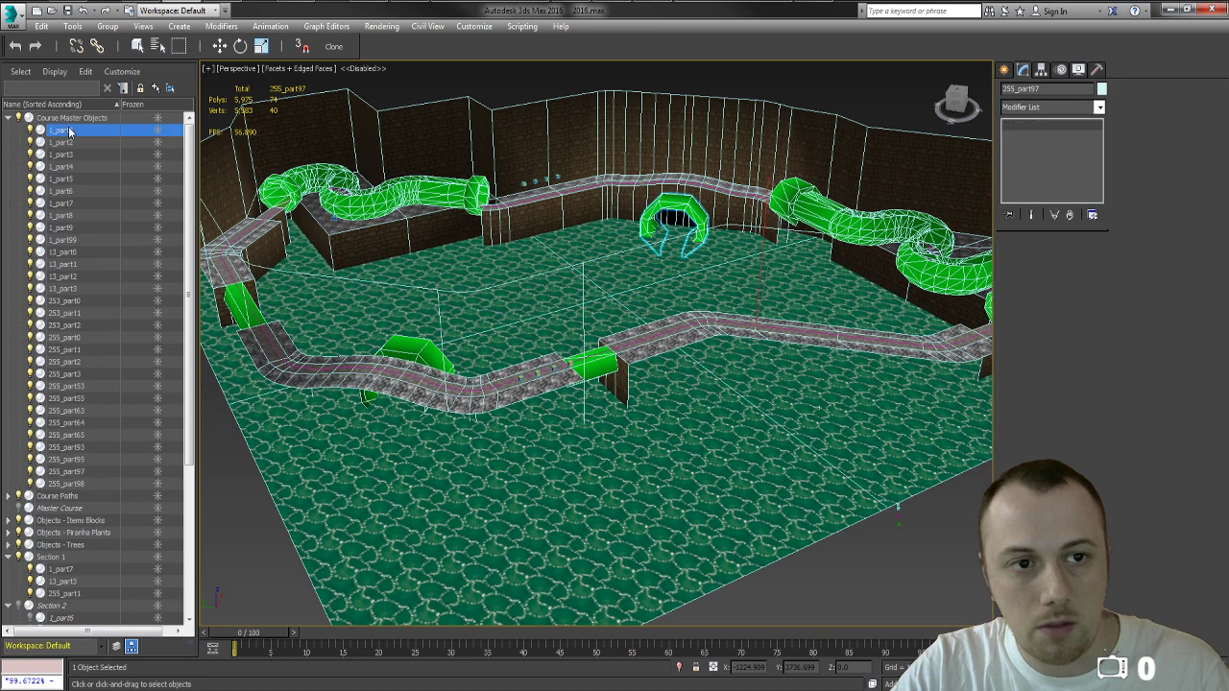
shift+click(86, 484)
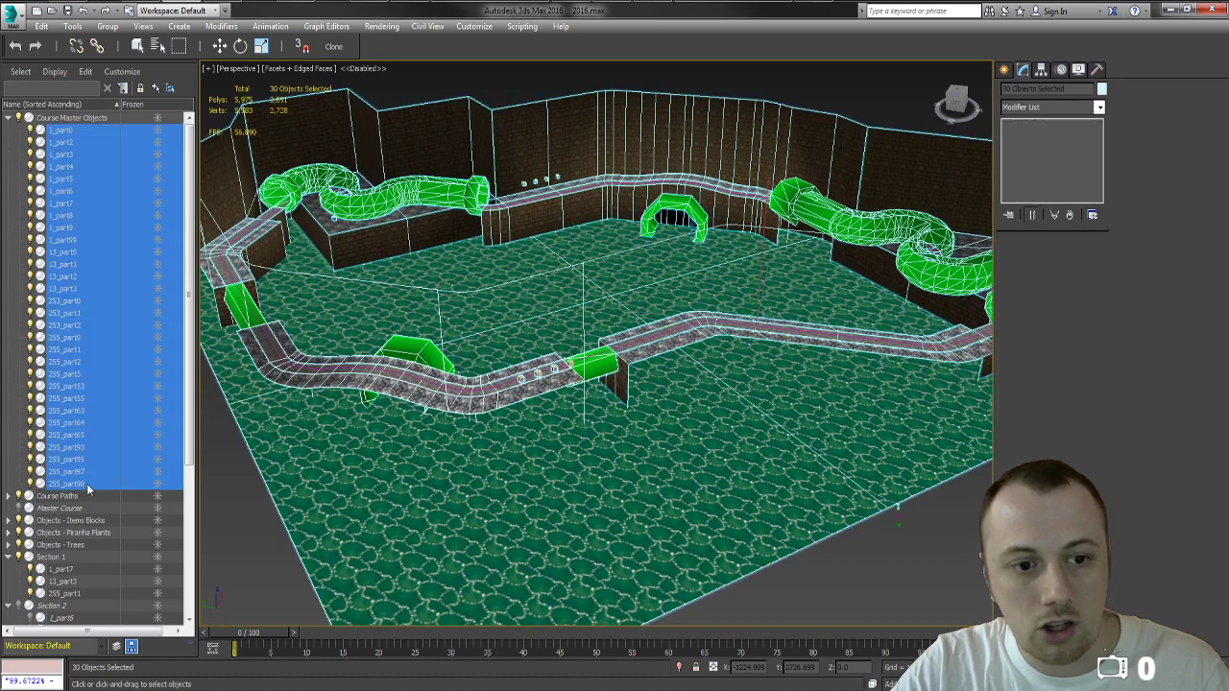
ctrl+click(41, 118)
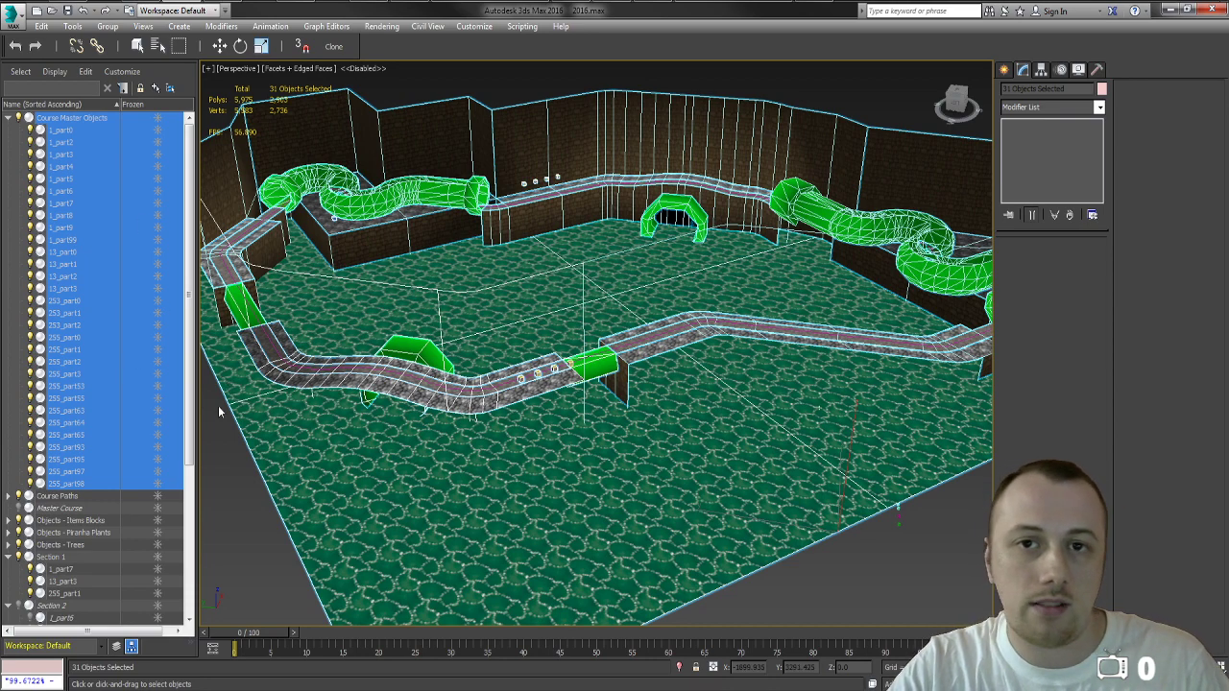
middle_drag(607, 421, 283, 274)
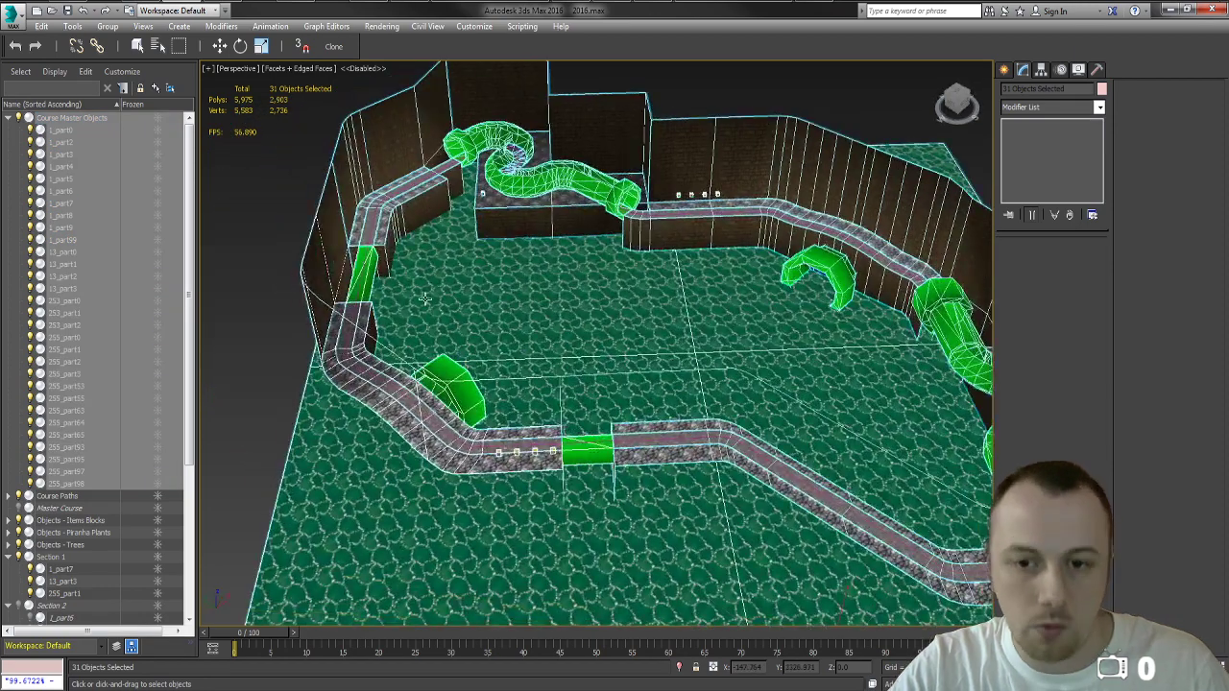
Step: Collapse the Course Master Objects hierarchy in the object list and select the Section 7 hierarchy
click(7, 120)
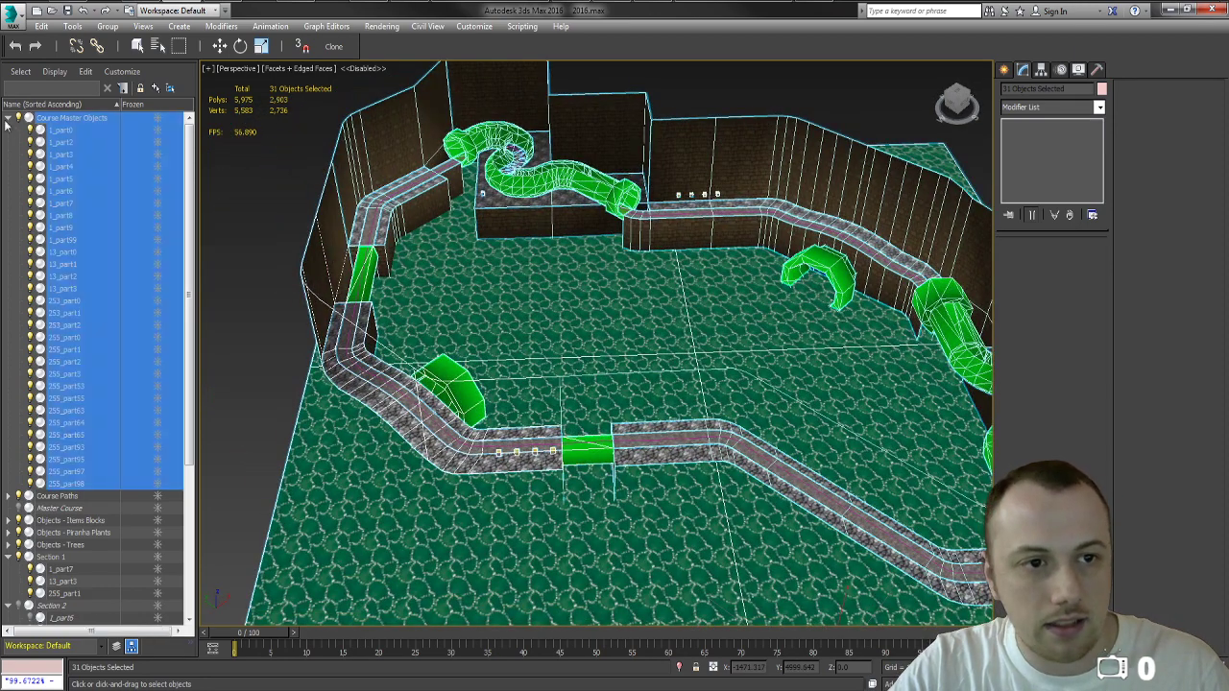
click(7, 118)
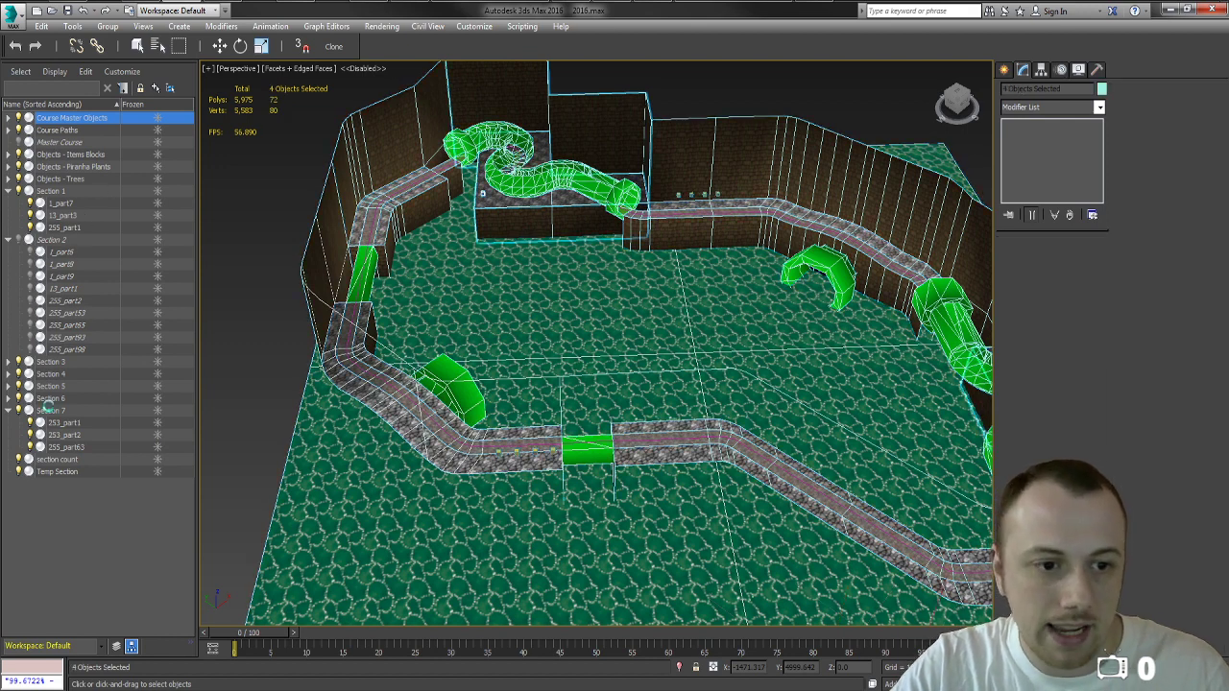
click(50, 410)
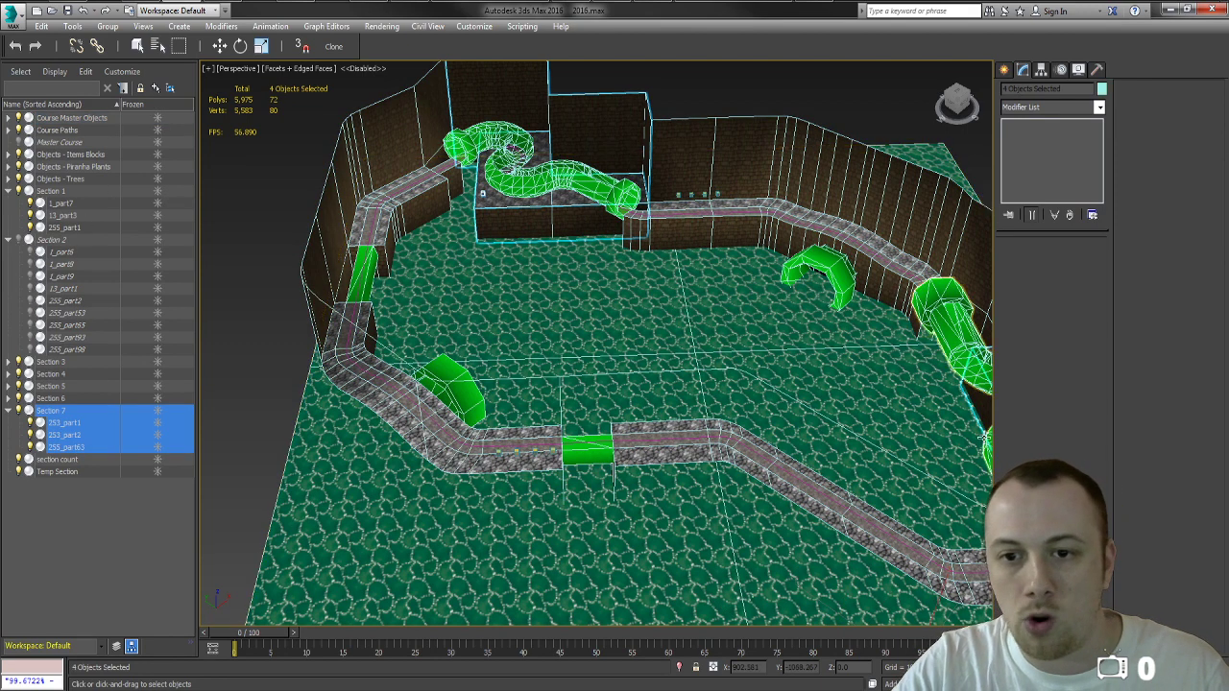
Step: Sort the object list by ascending age, and select and hide the Course Master Objects hierarchy
click(58, 104)
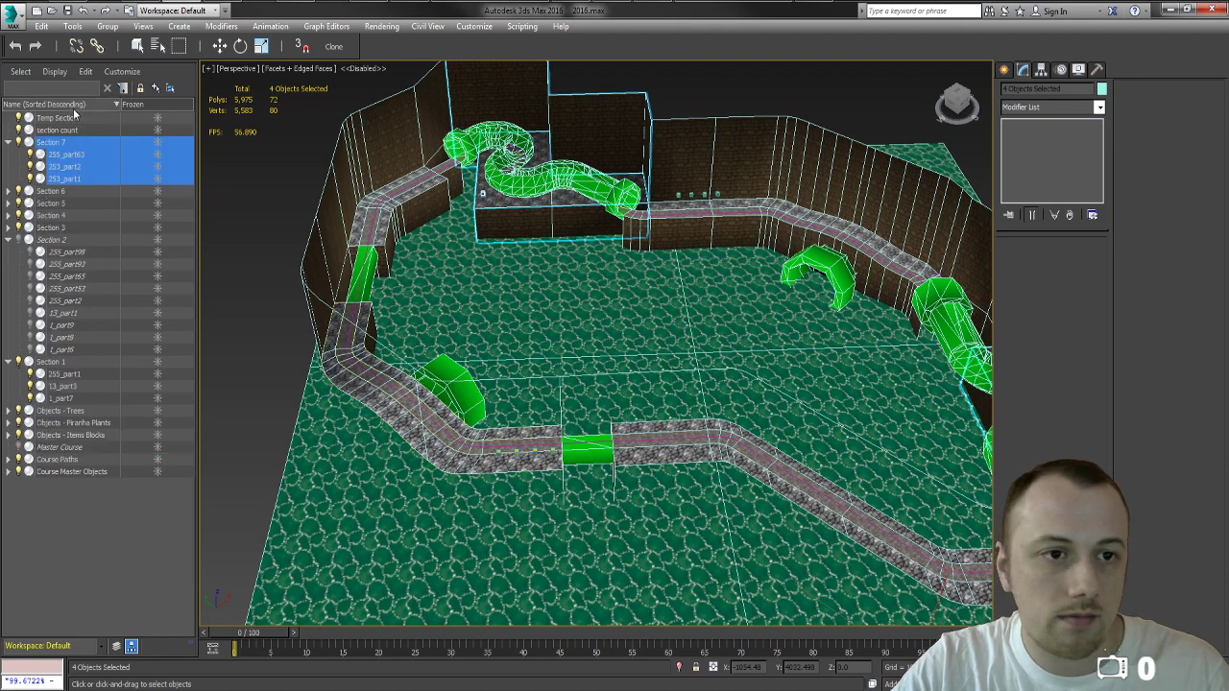
click(57, 103)
click(69, 131)
click(18, 131)
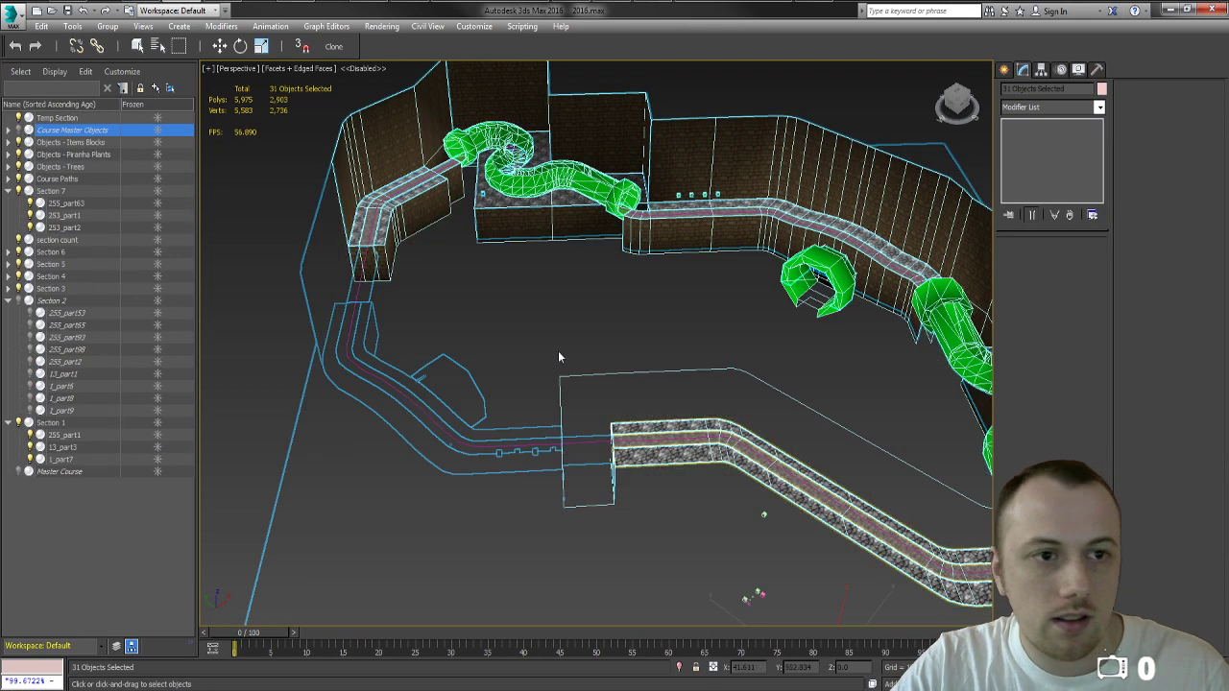
Step: Clear the selection, collapse Section 2 in the object list, and select and show its whole hierarchy
alt+middle_drag(558, 351, 537, 423)
click(624, 308)
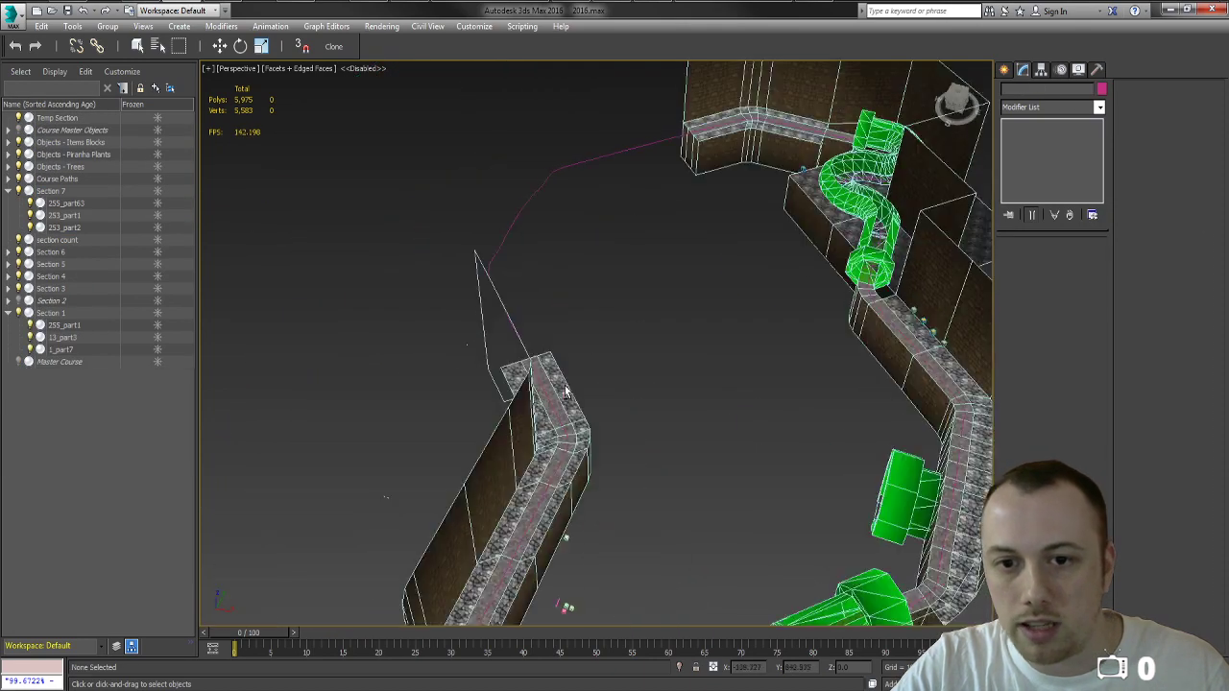
click(46, 303)
click(18, 302)
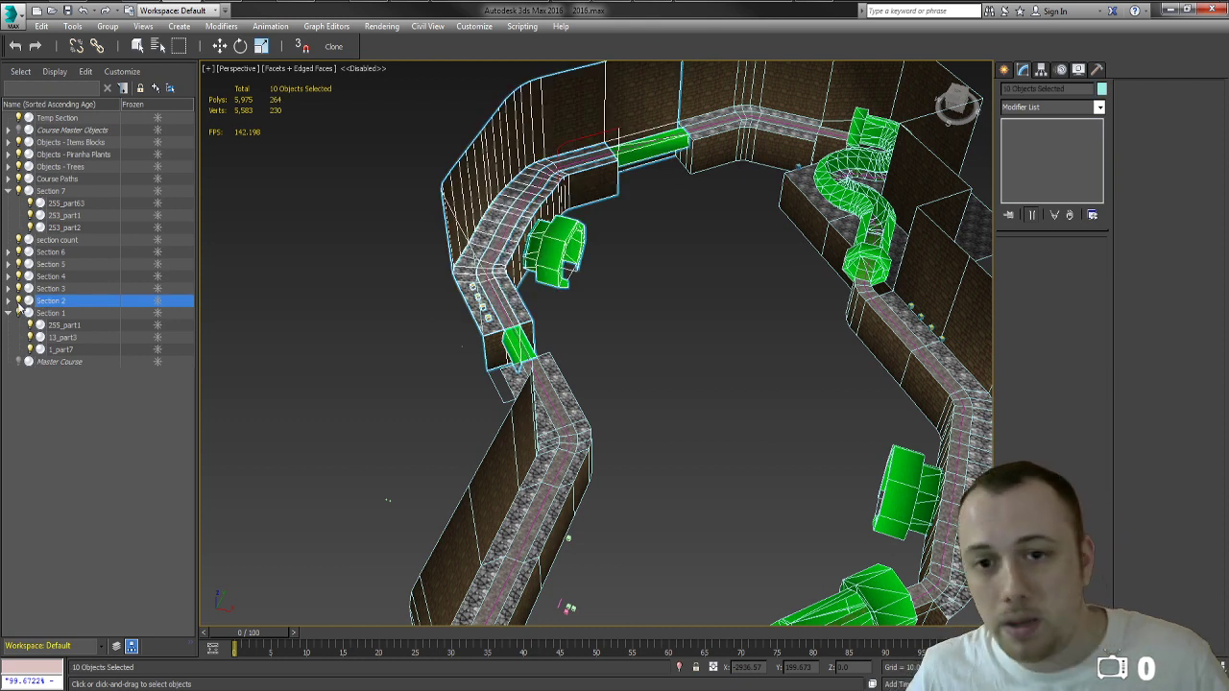